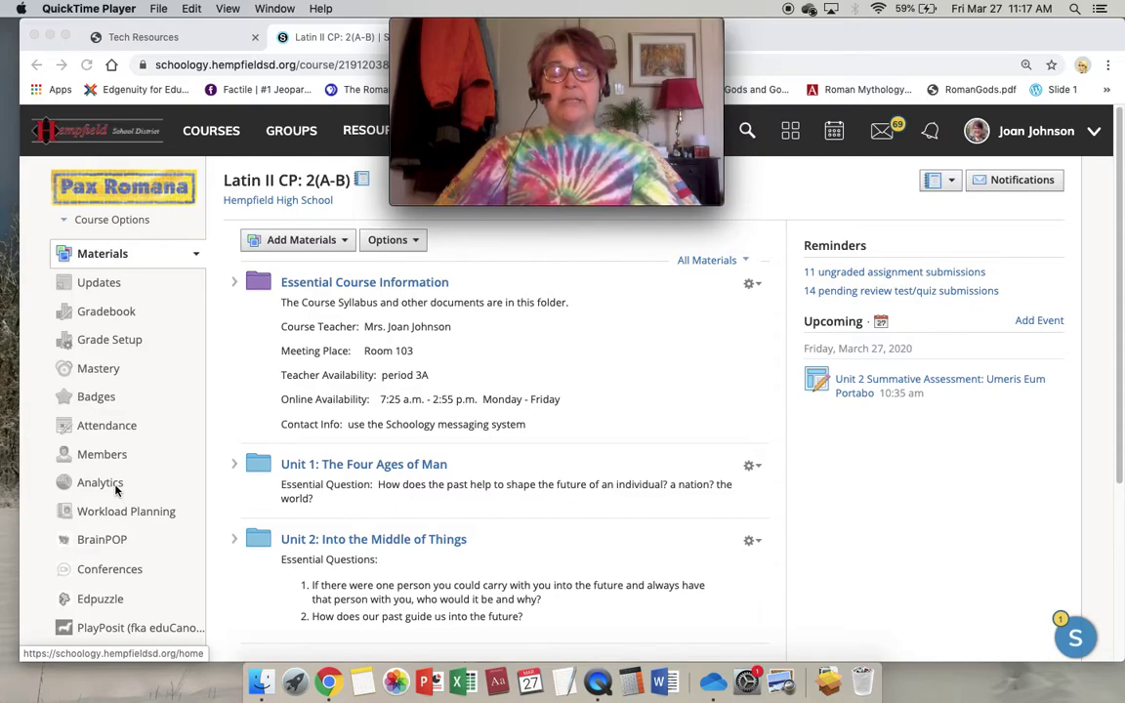
click(415, 243)
click(415, 243)
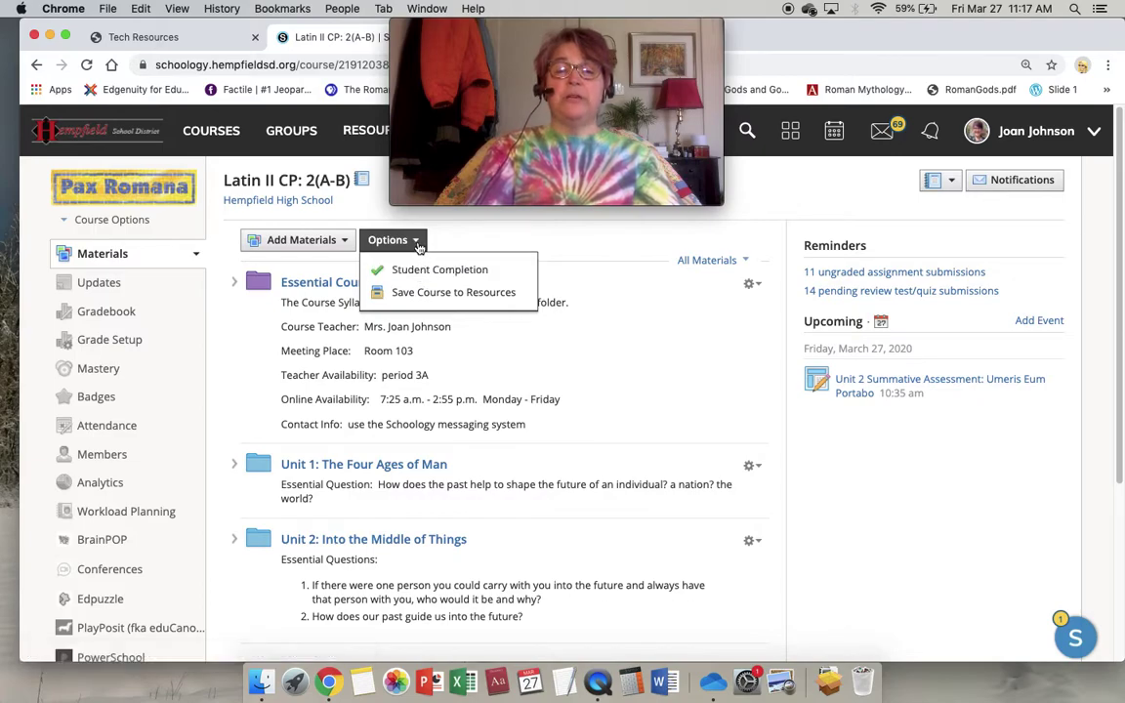
click(495, 246)
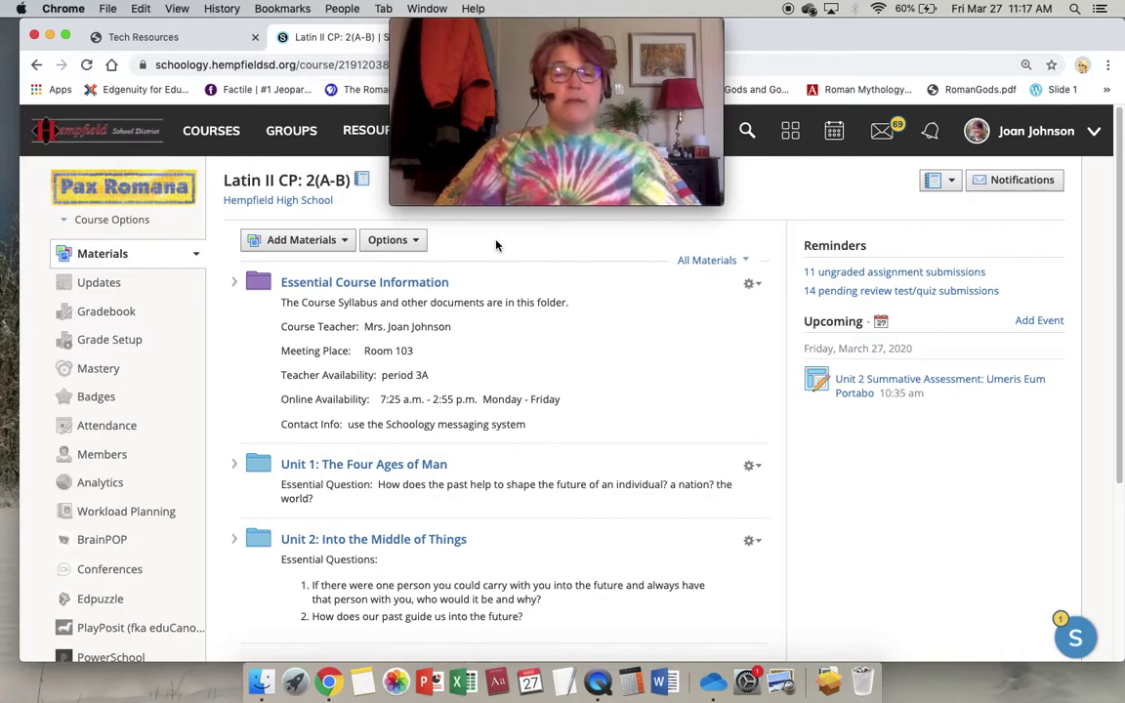
Create a folder titled "Let's Get Back to Learning!" in the Latin II CP course materials
scroll(497, 245, down, 1)
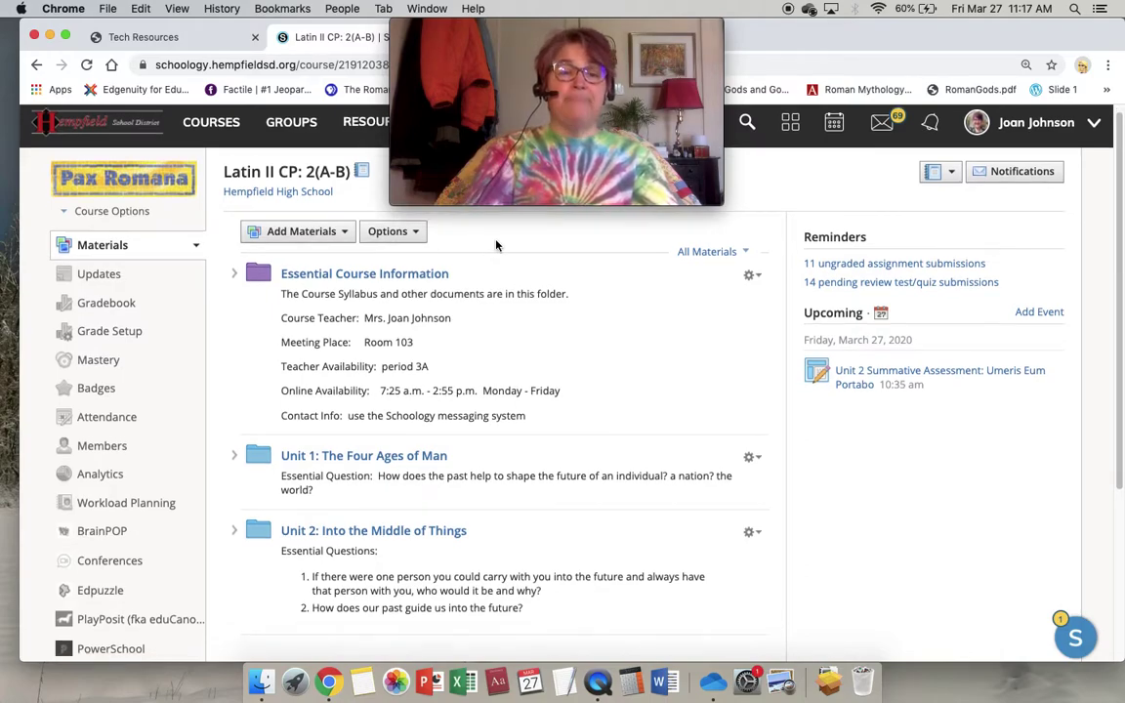
scroll(496, 246, down, 1)
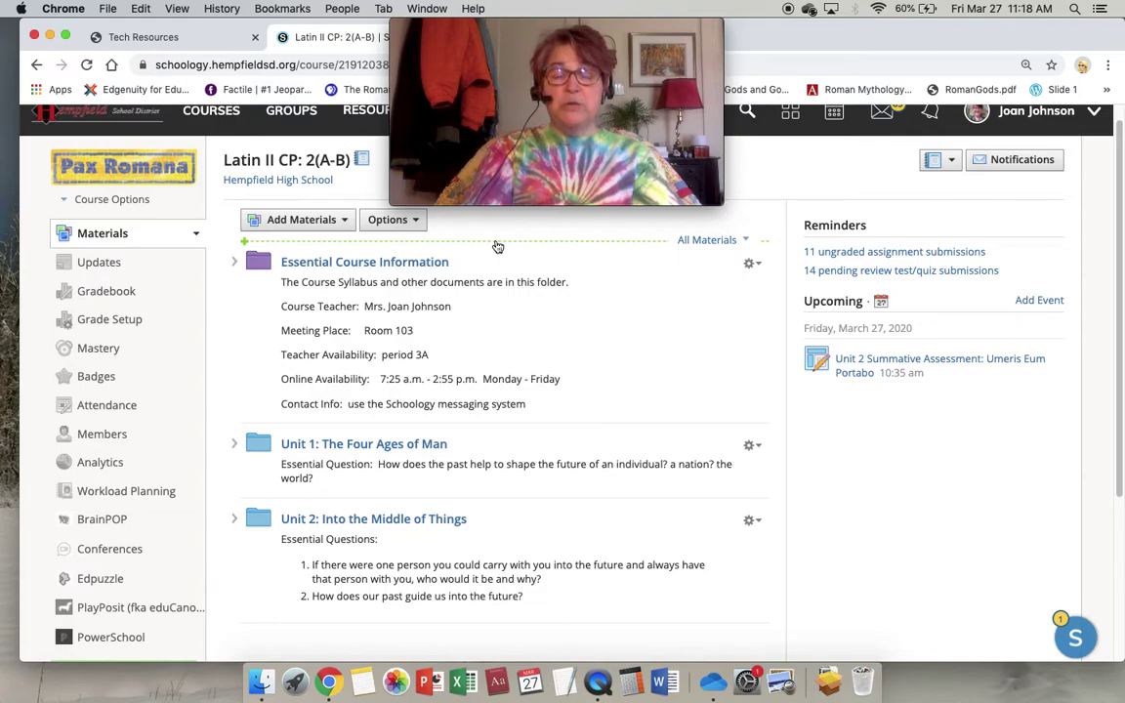
scroll(388, 401, down, 3)
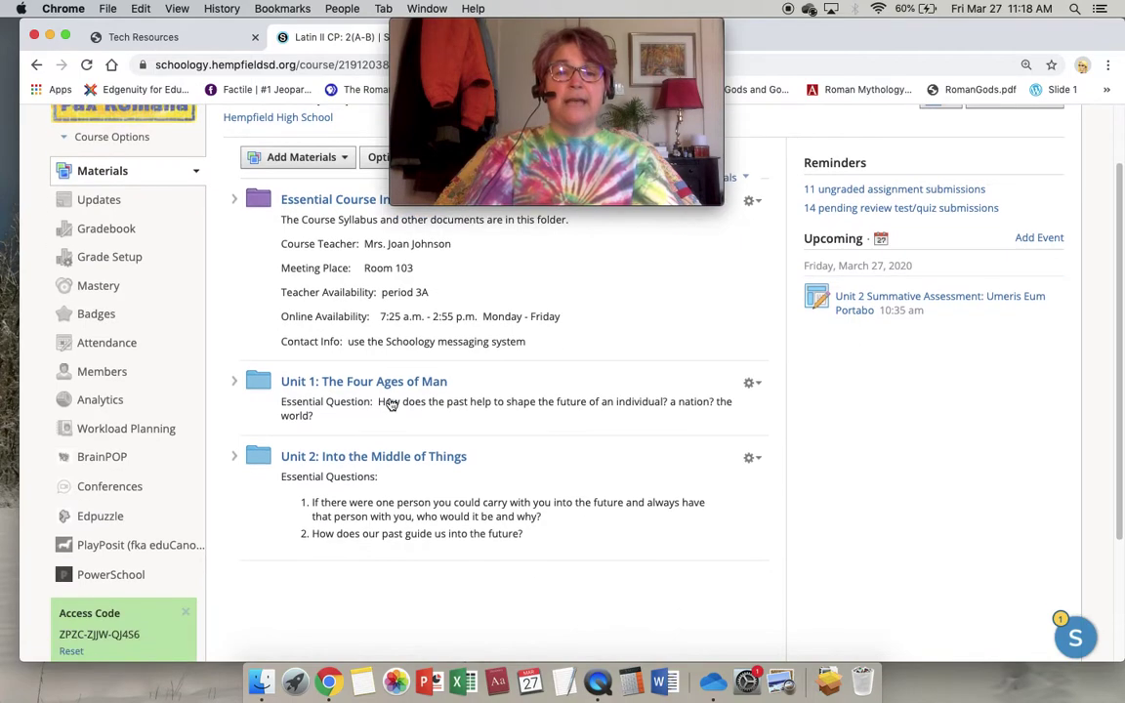
click(344, 158)
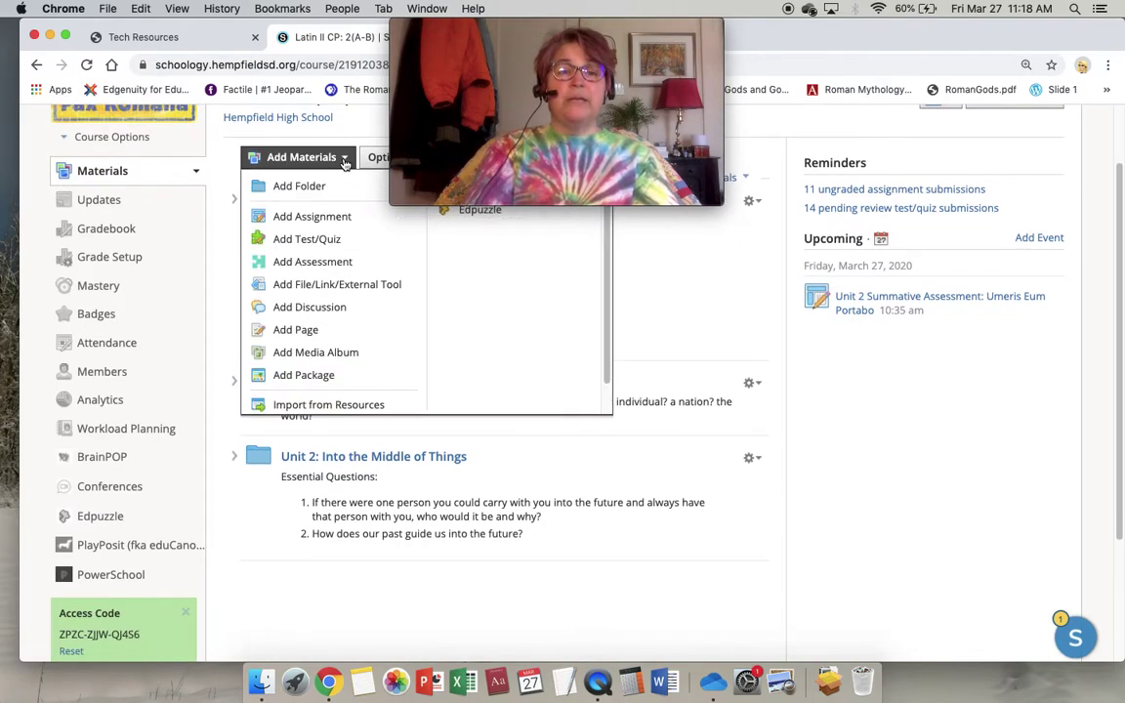
click(323, 188)
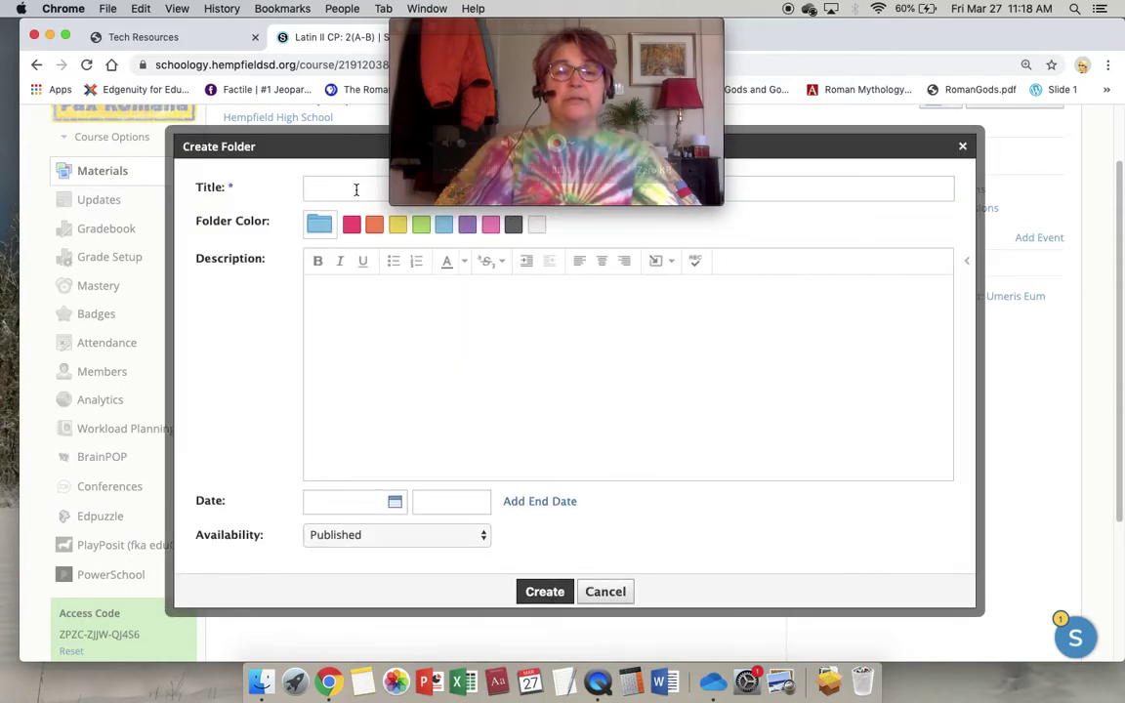
text(Let's Get Back to)
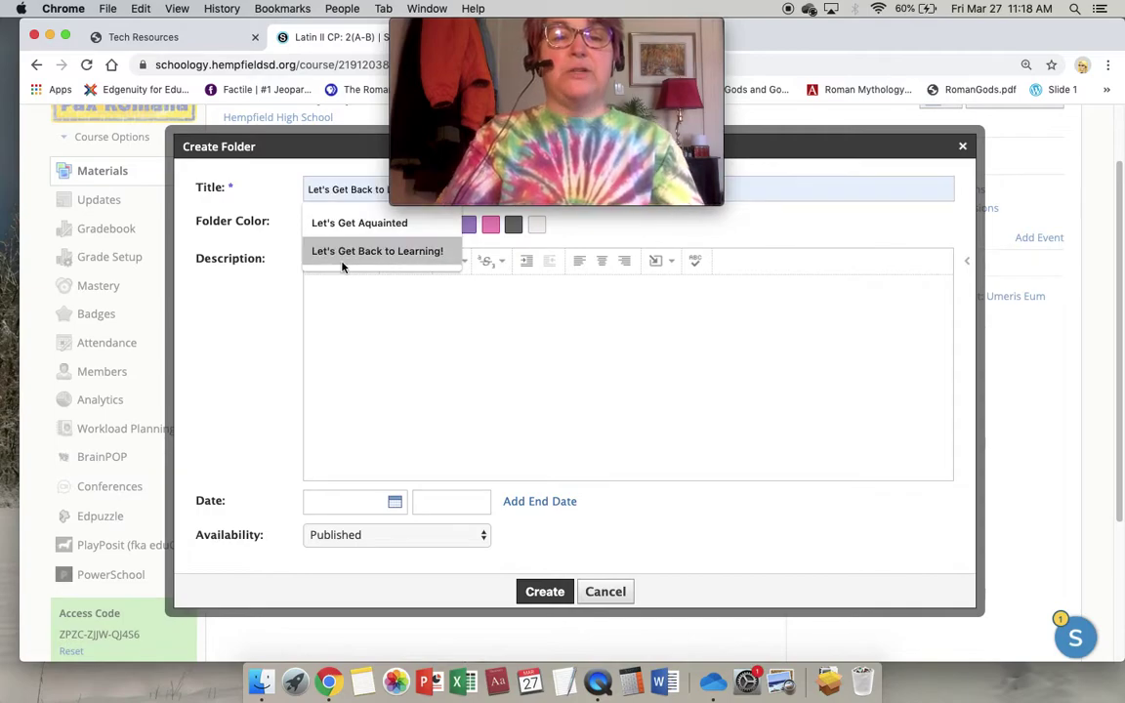
click(340, 252)
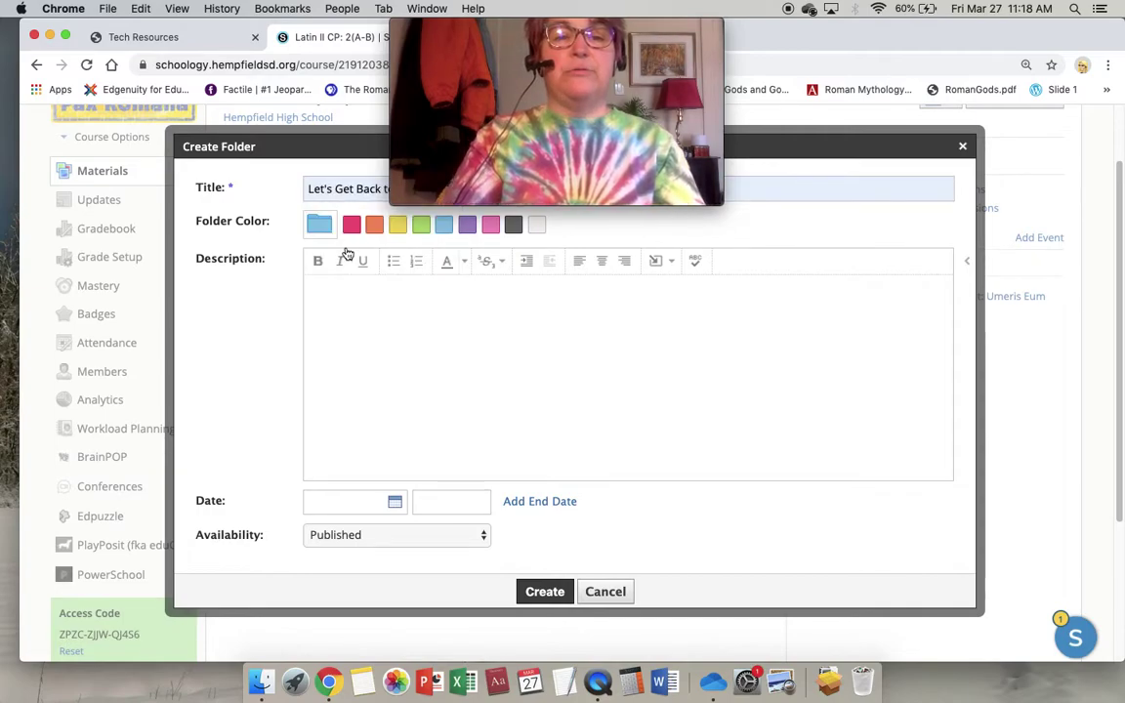
click(545, 592)
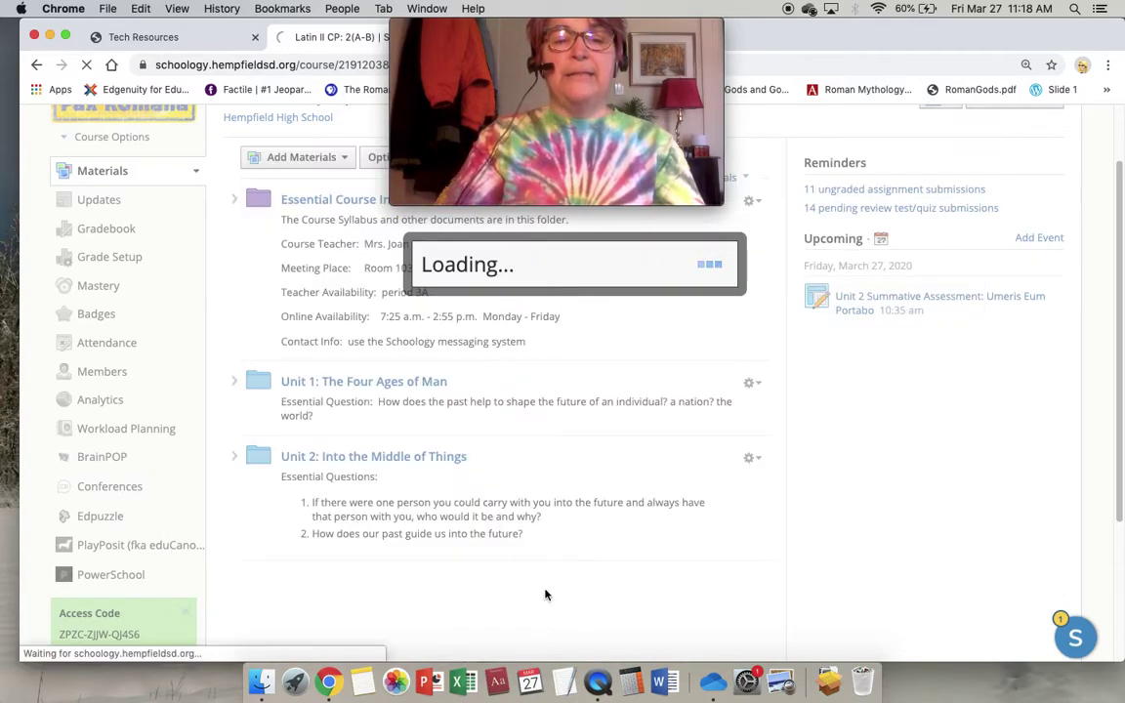
scroll(545, 594, down, 2)
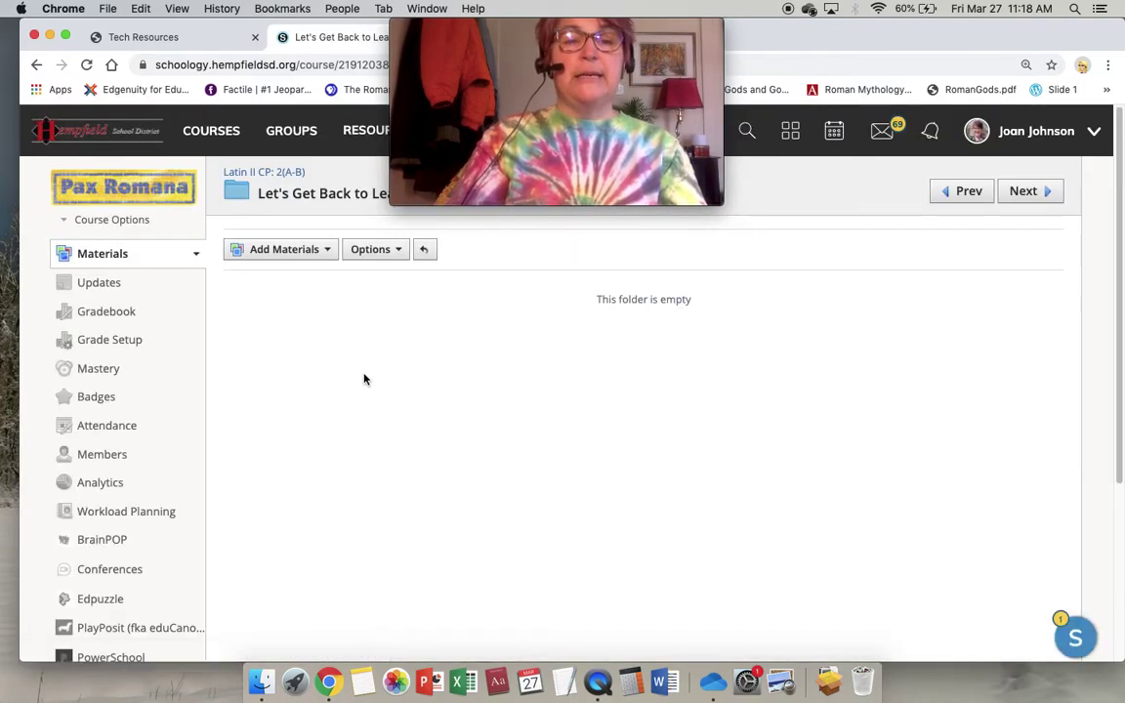
click(324, 251)
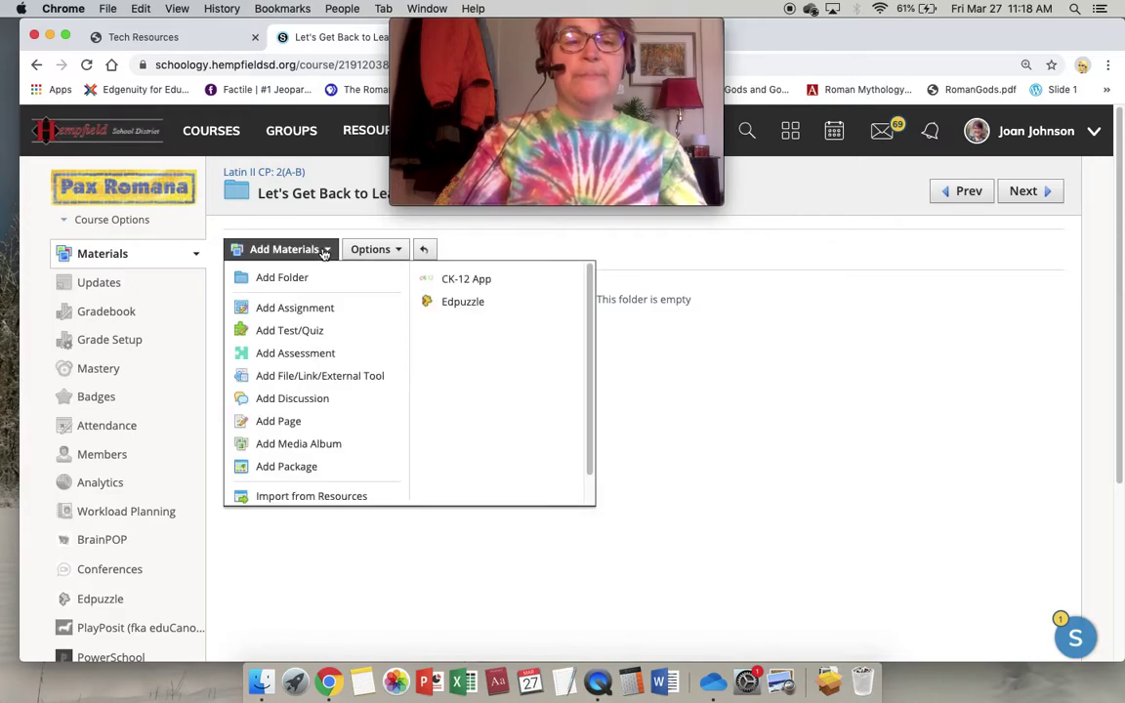
click(314, 376)
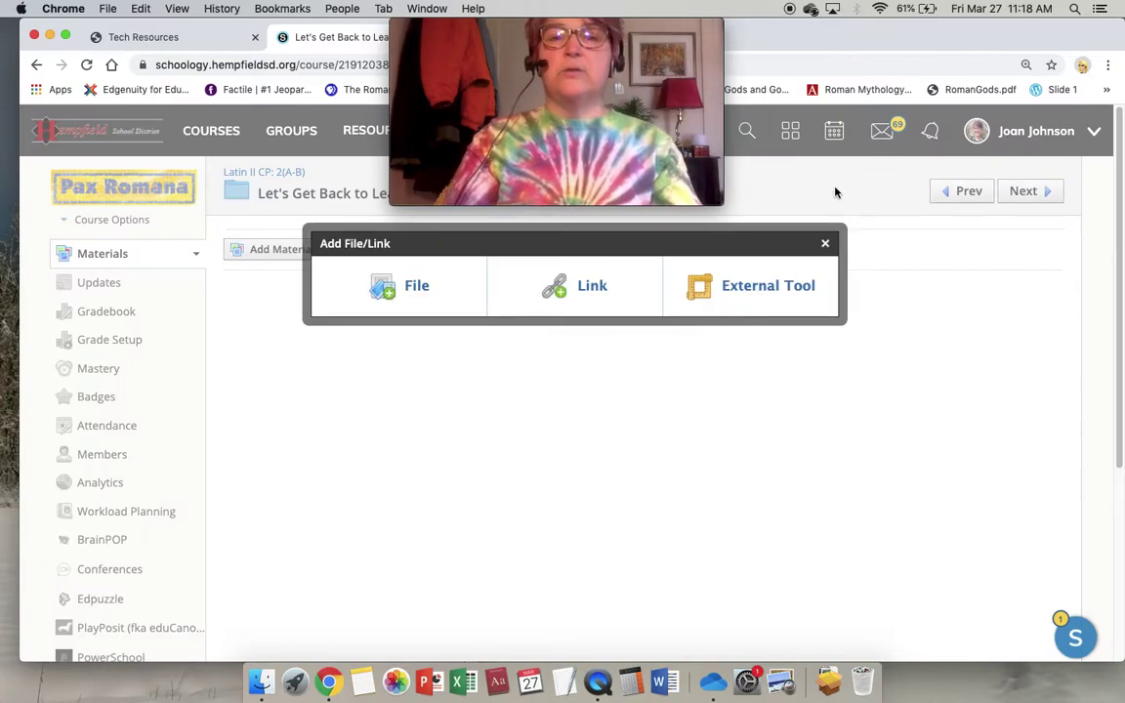
click(867, 90)
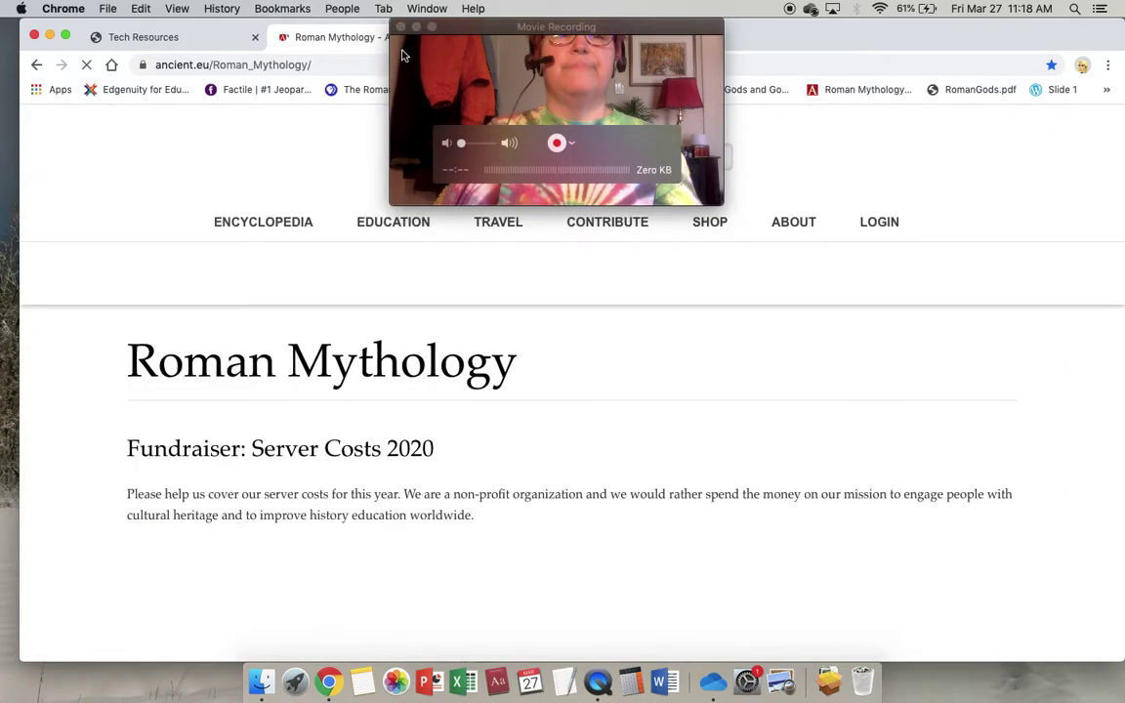
click(36, 65)
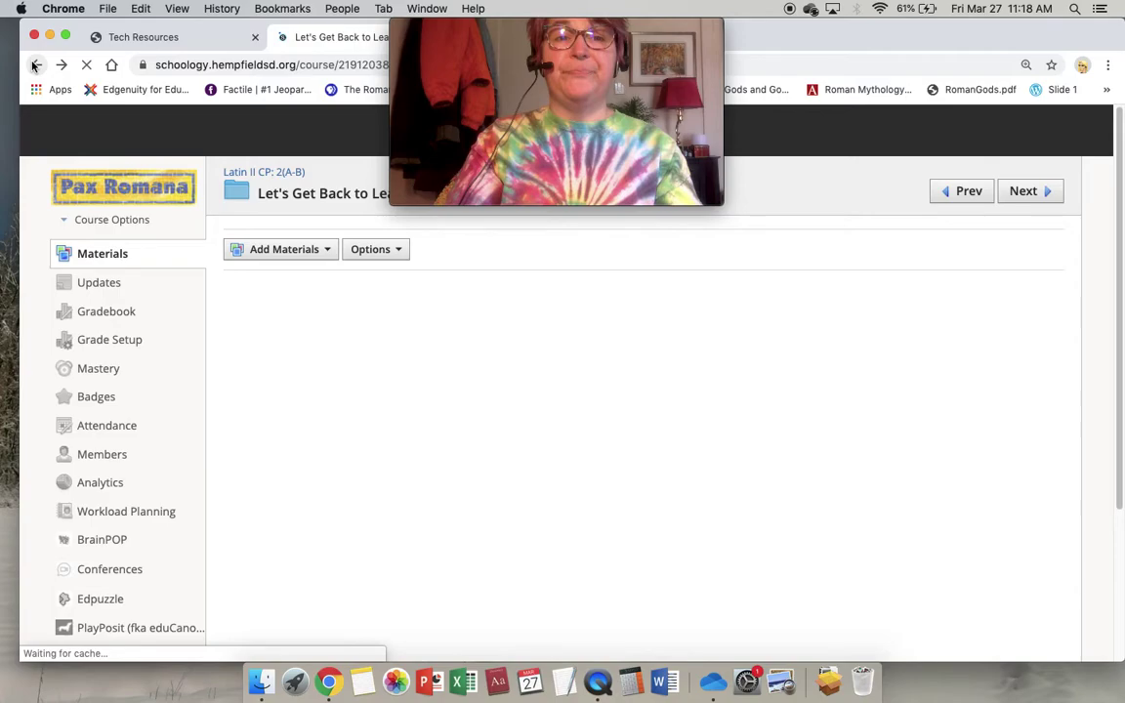
Open the bookmarked Roman Mythology, RomanGods.pdf and The Gods and Goddesses pages in separate new browser tabs
super+click(863, 90)
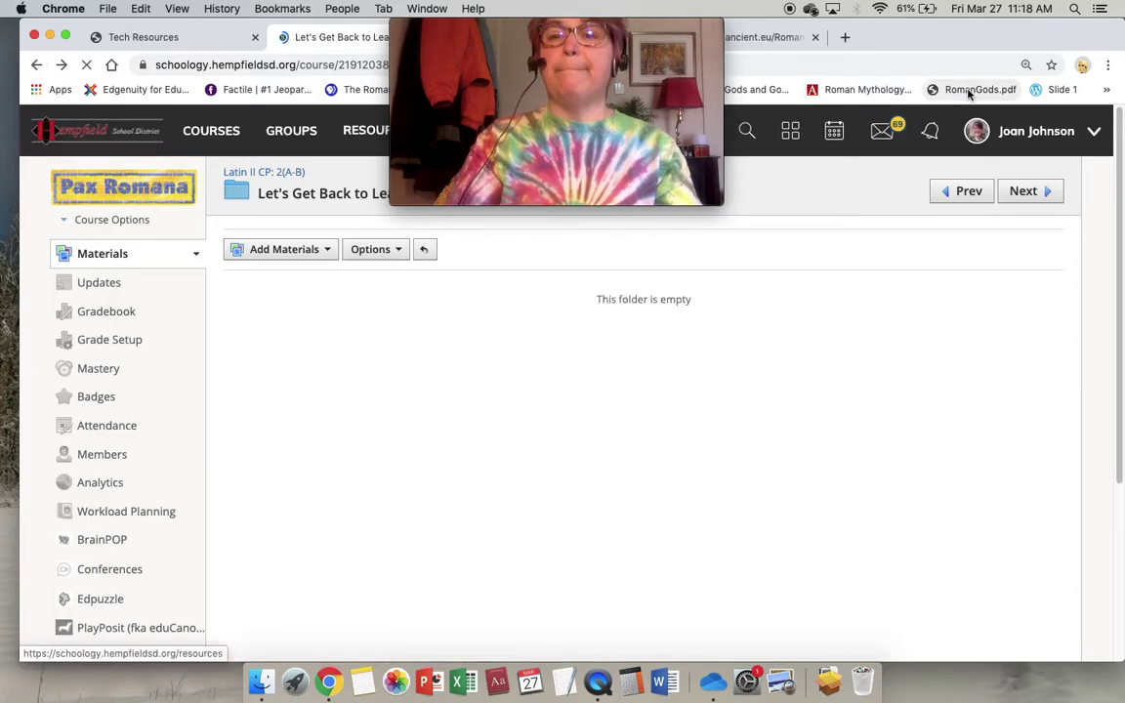
super+click(970, 92)
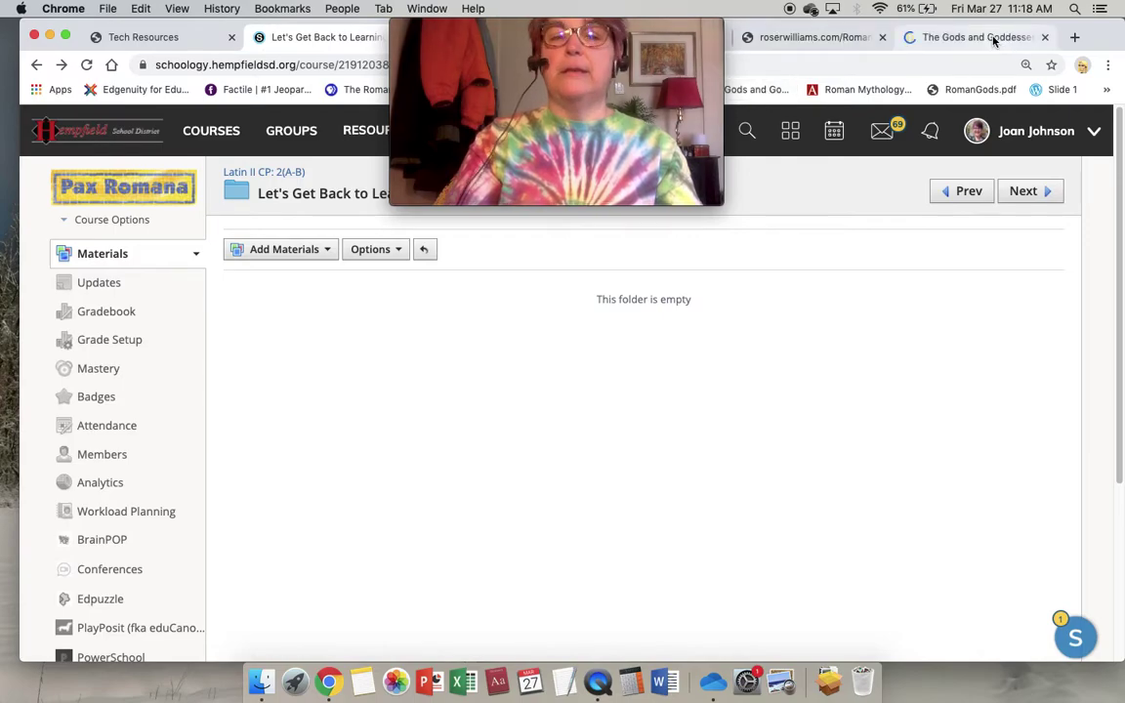
Start a new link in the empty folder and fill its URL with the copied address of RomanGods.pdf
click(284, 249)
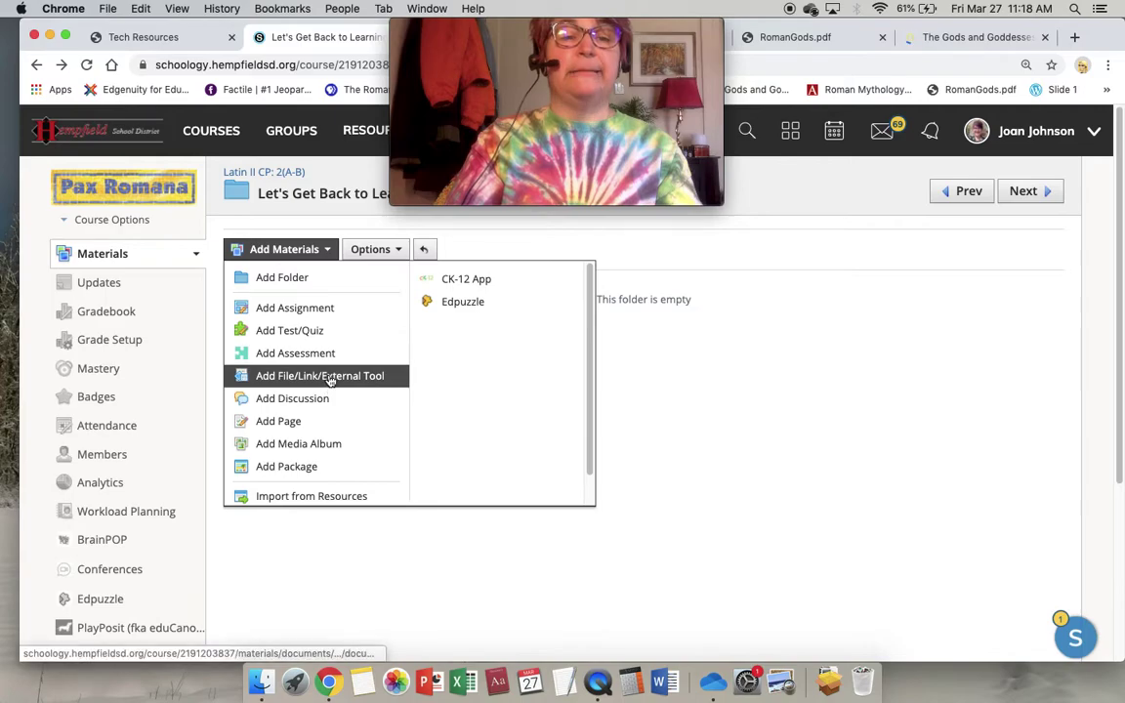
click(299, 376)
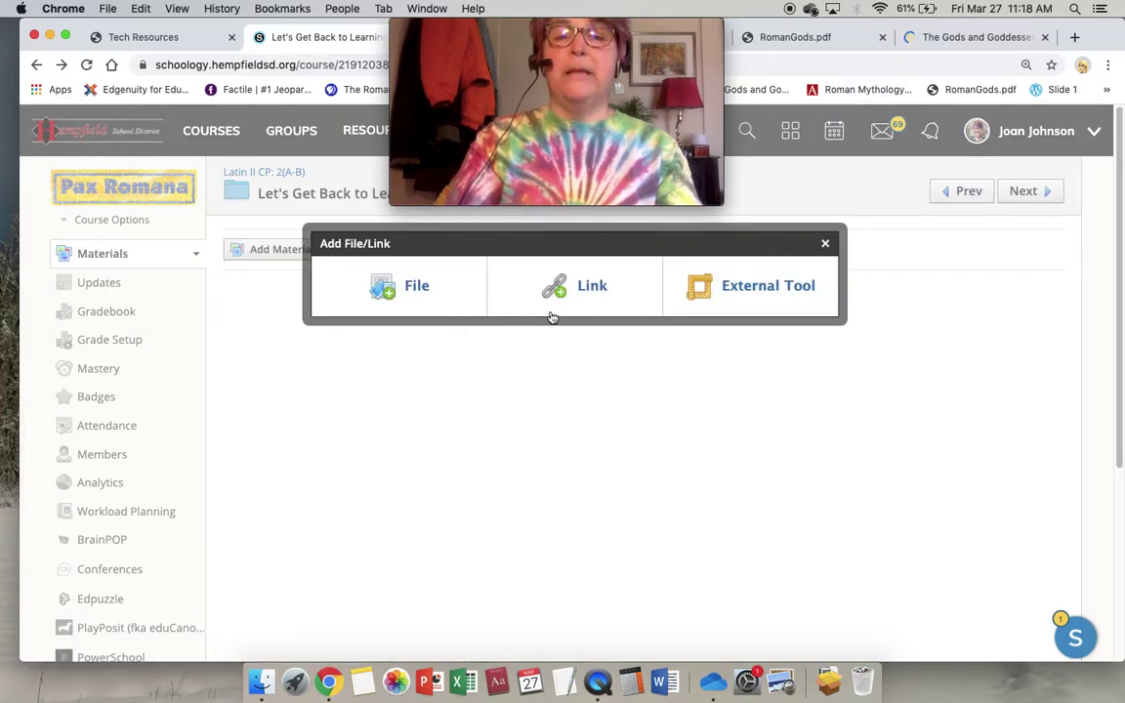
click(558, 294)
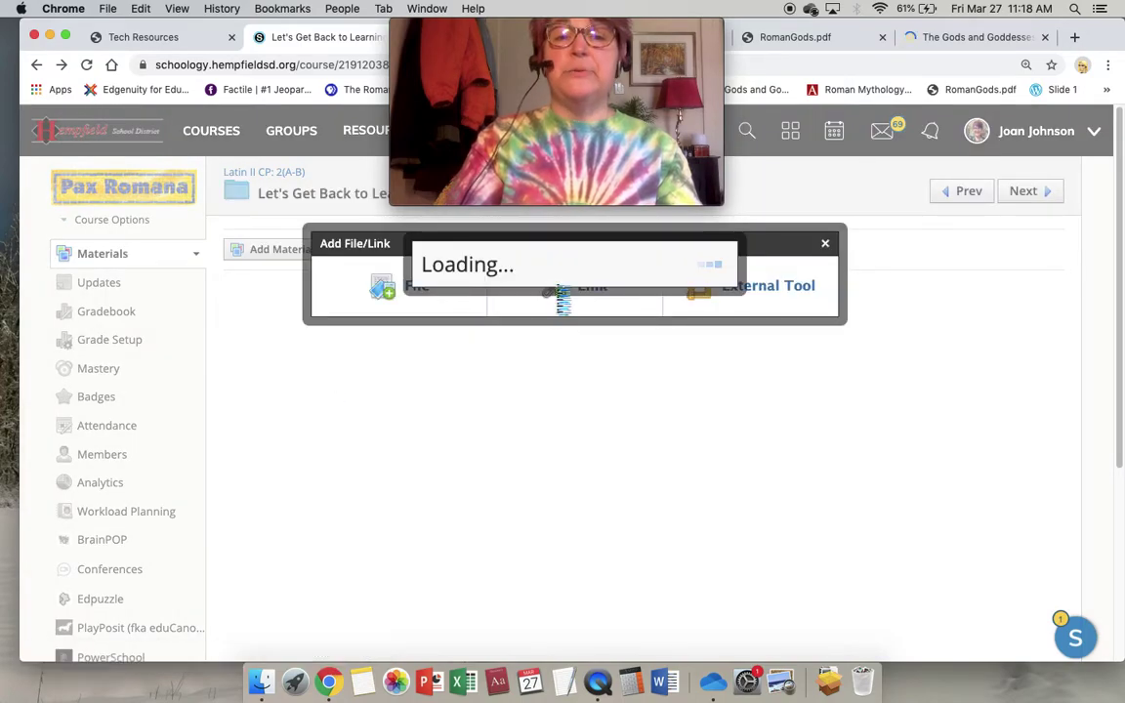
click(816, 37)
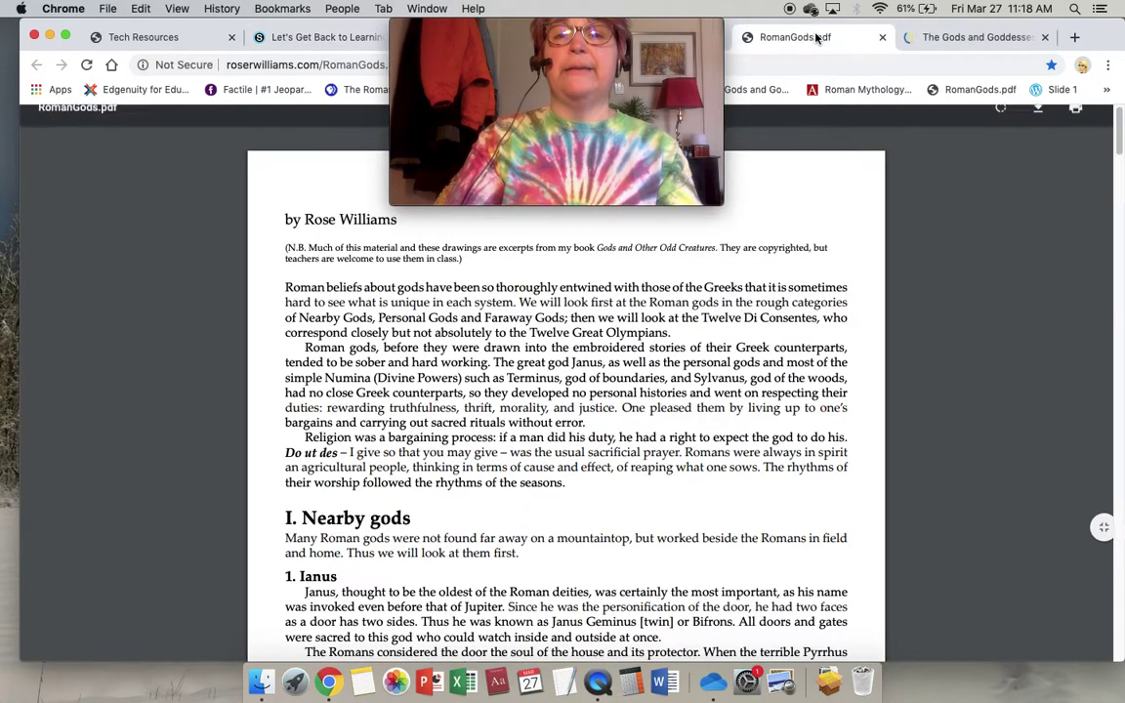
click(332, 65)
key(super+c)
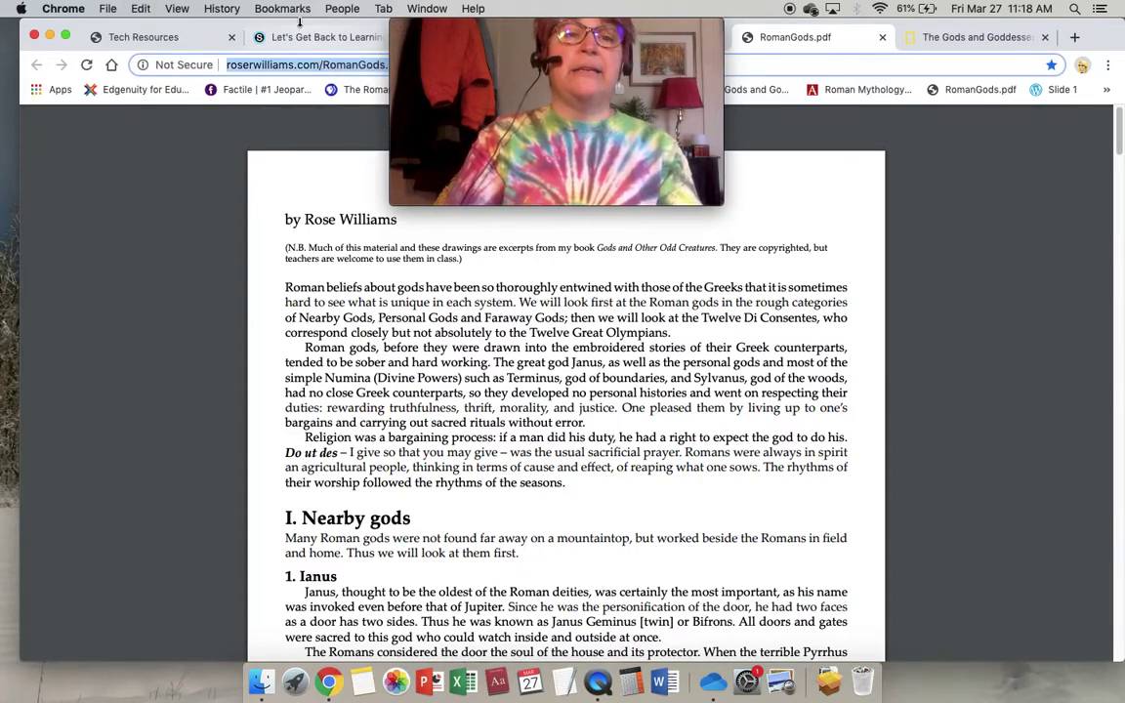
click(296, 38)
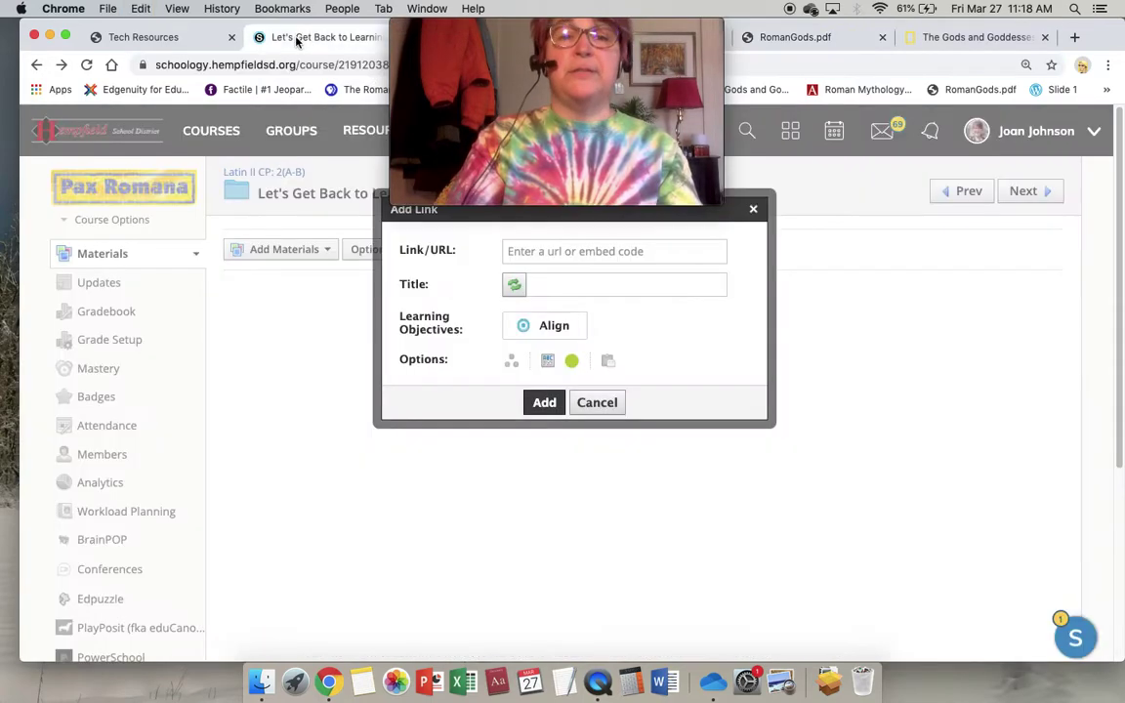
click(532, 254)
key(super+v)
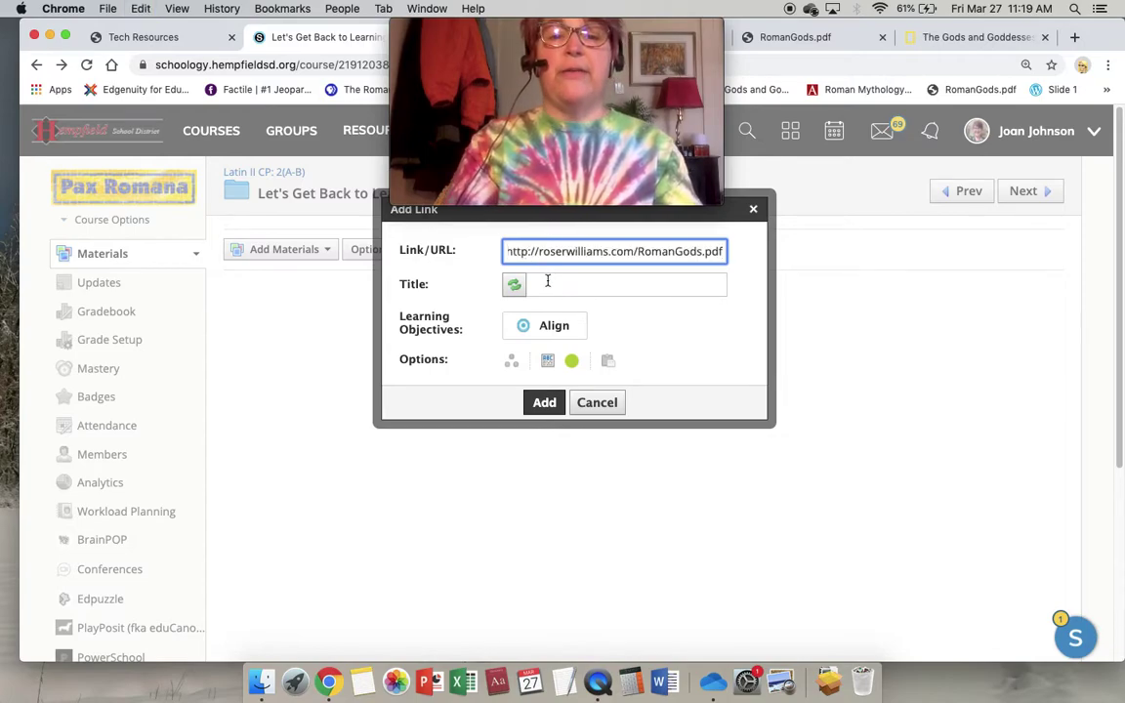
Title the RomanGods.pdf link "roman gods and goddesses" and add it to the folder
click(549, 284)
text(roman gods and goddesses)
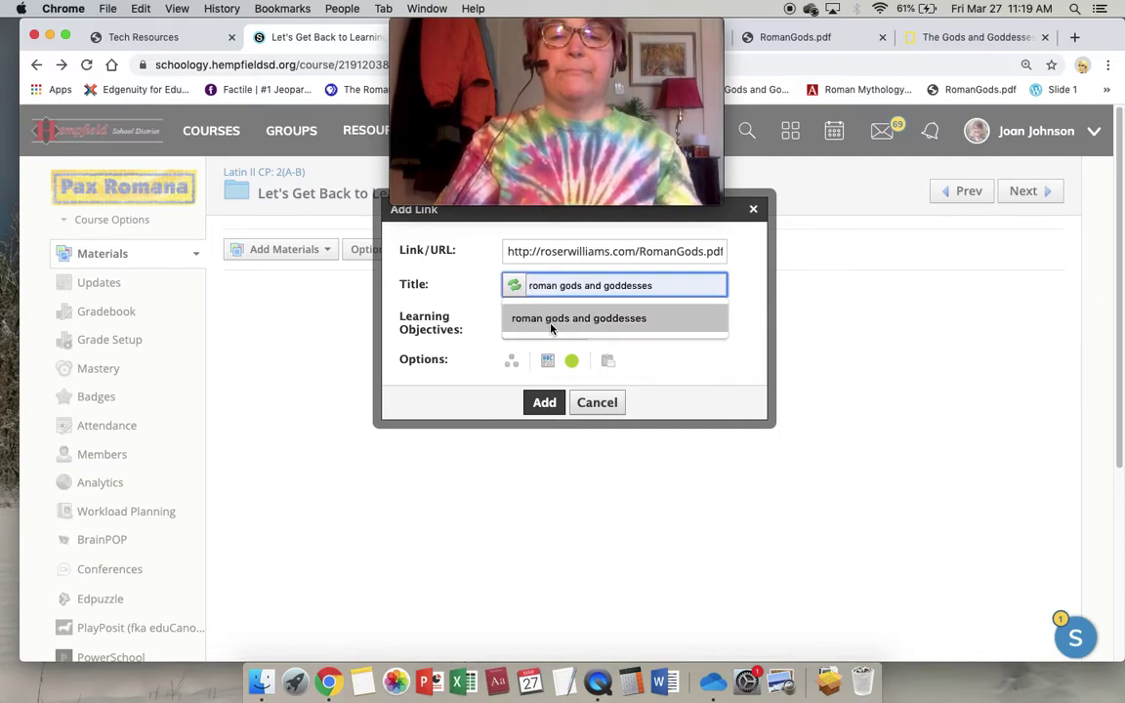
click(527, 318)
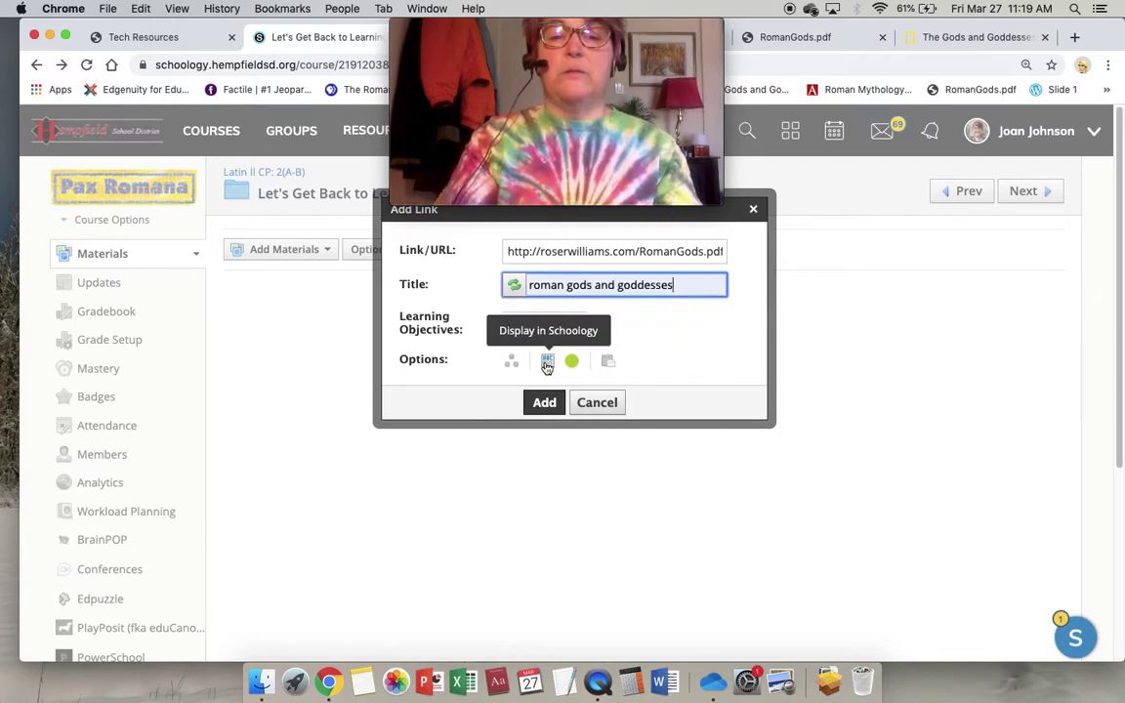
click(544, 402)
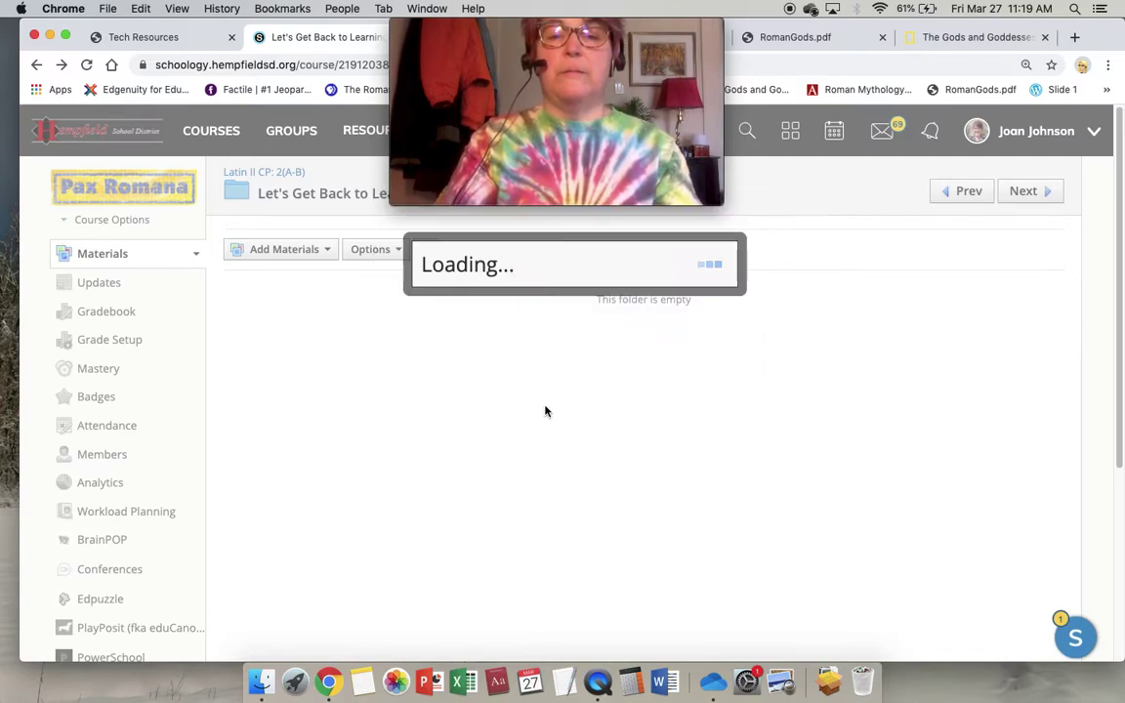
Copy the National Geographic article's address and paste it as the URL of a new link in the Schoology folder
click(967, 37)
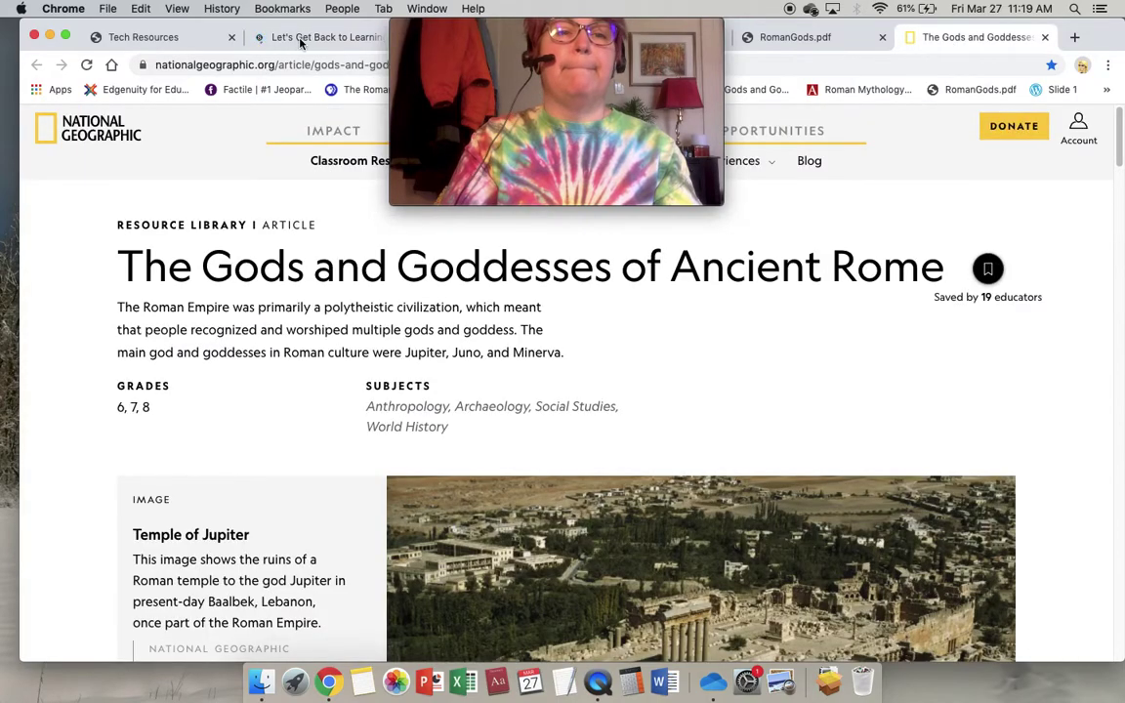
click(290, 62)
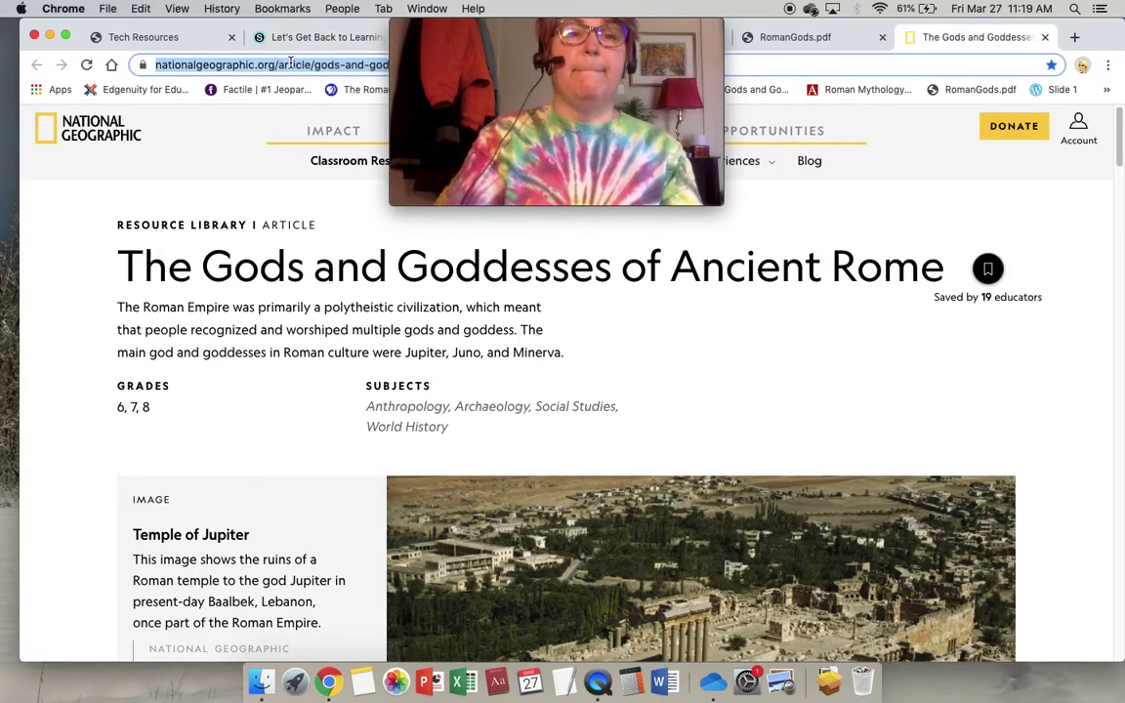
click(326, 37)
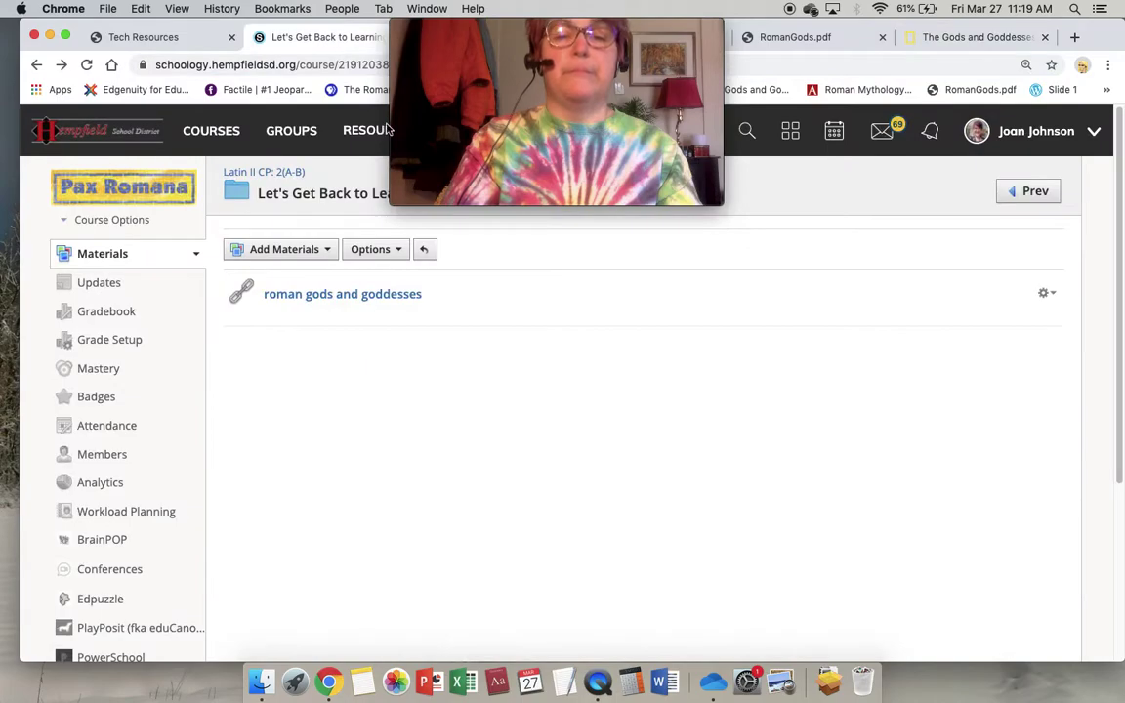
click(298, 250)
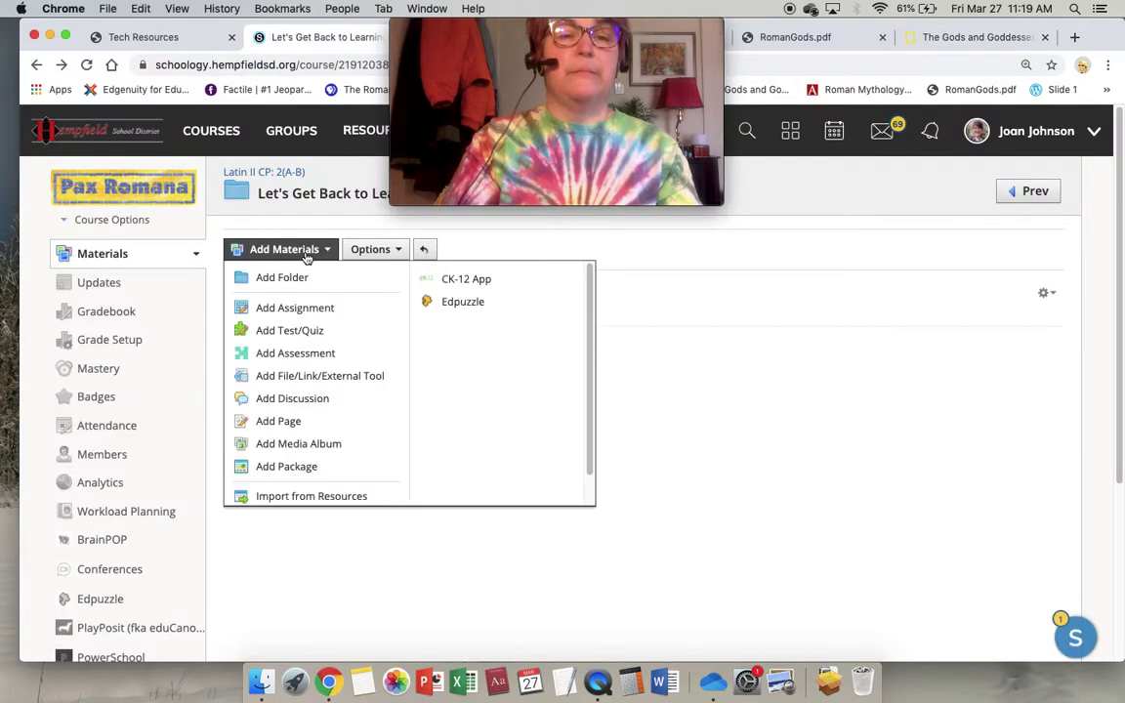
click(310, 376)
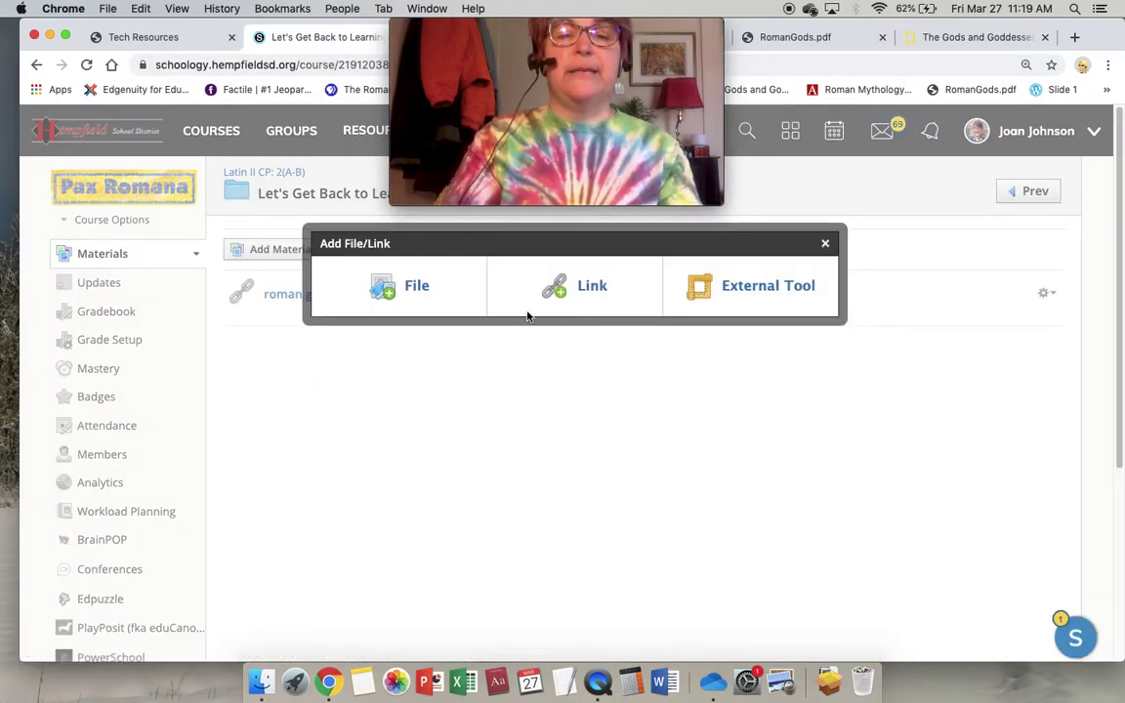
click(559, 285)
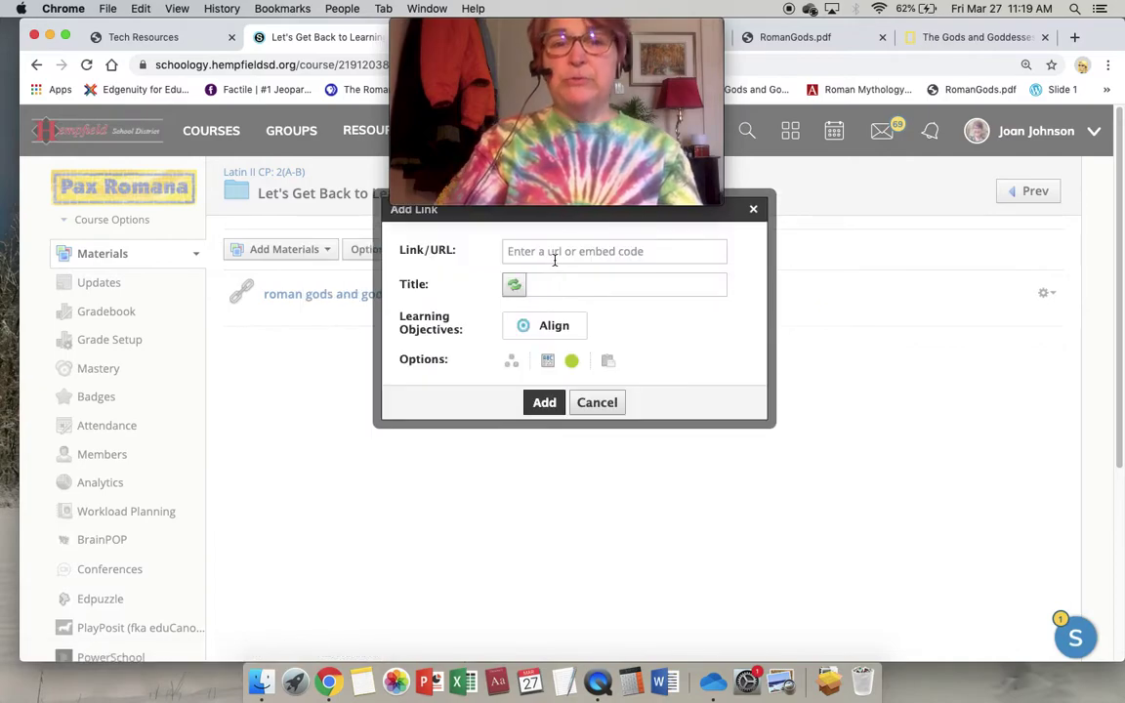
click(550, 251)
key(super+v)
Title the National Geographic link "roman religion" and add it to the folder
click(559, 284)
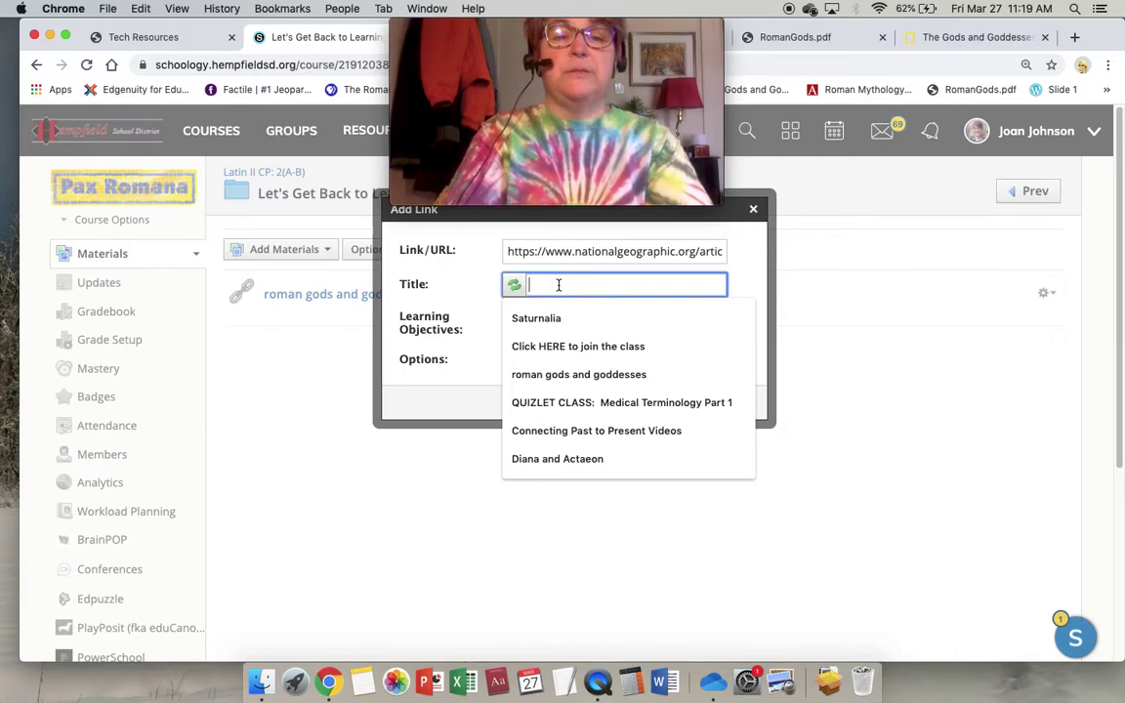
text(roman religion)
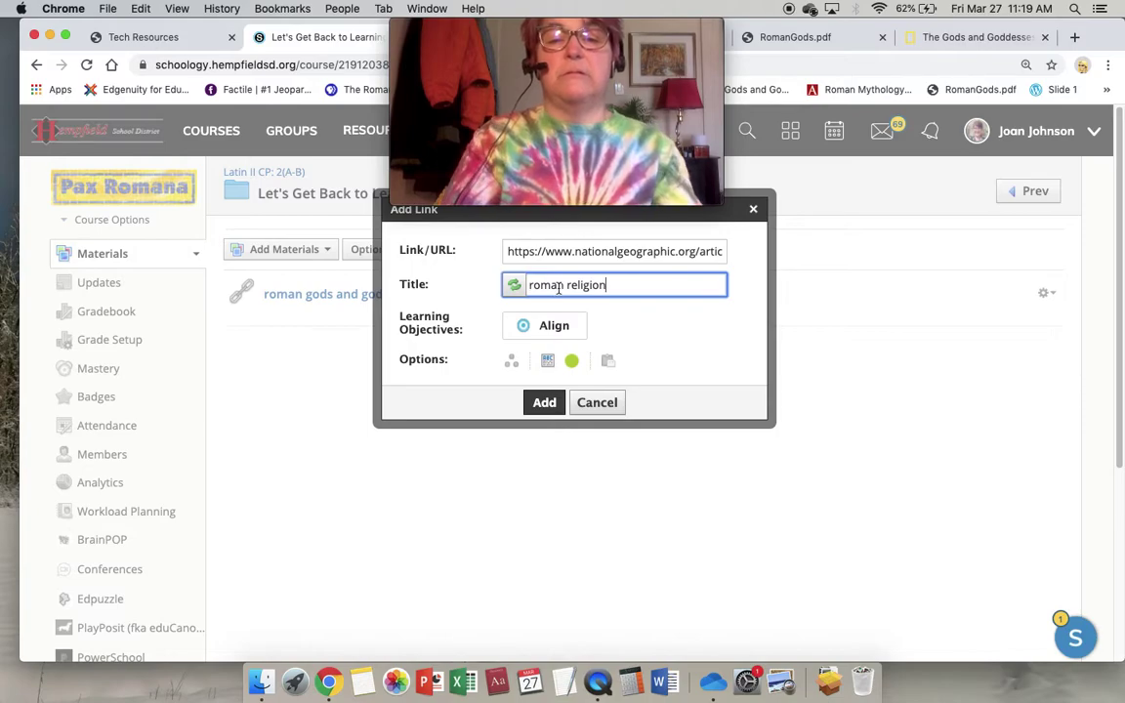
click(548, 360)
click(546, 407)
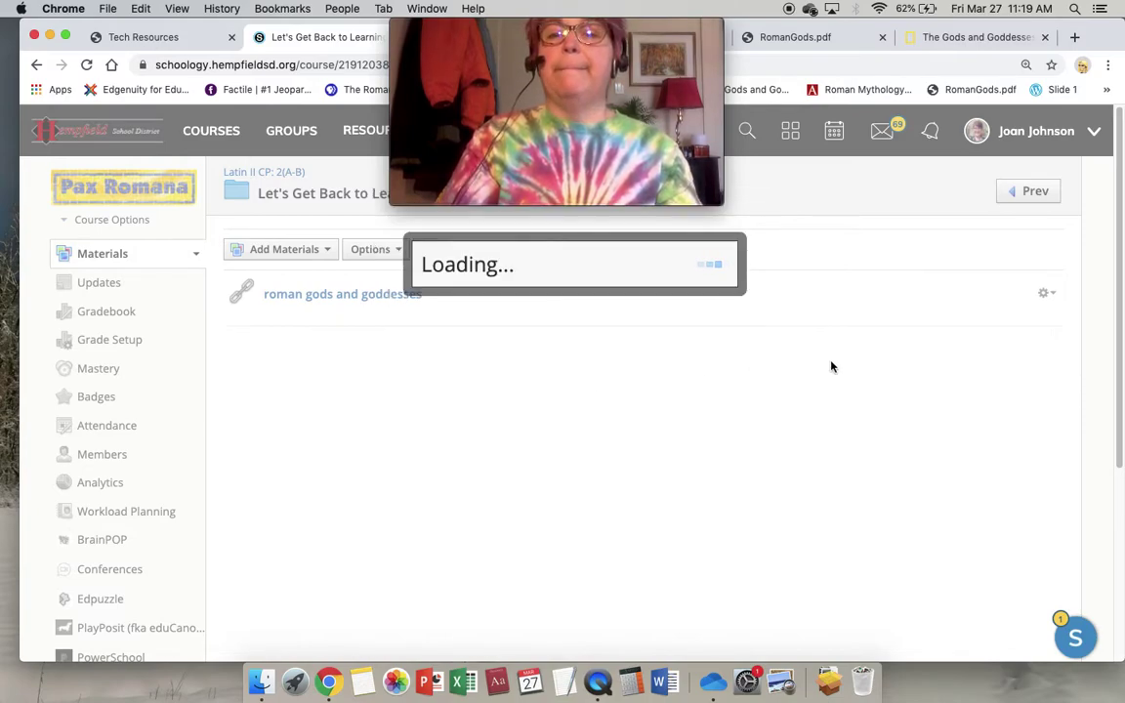
Close the National Geographic and RomanGods.pdf pages and copy the address of the Roman Mythology page
click(1045, 38)
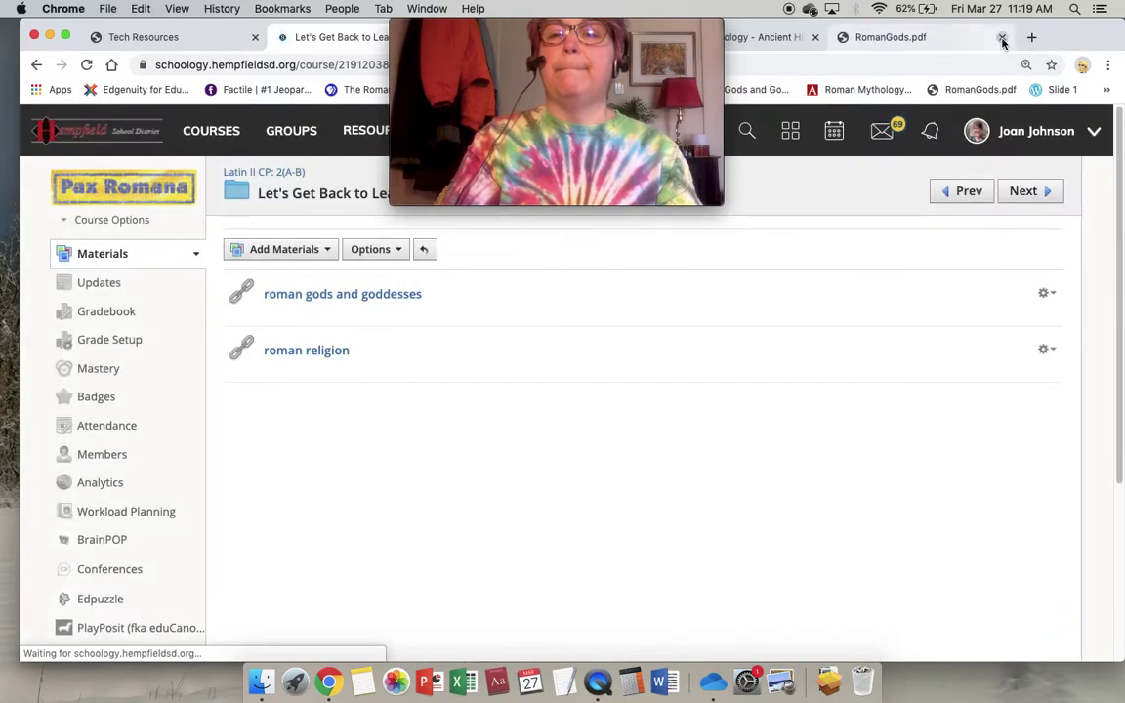
click(1001, 37)
click(780, 40)
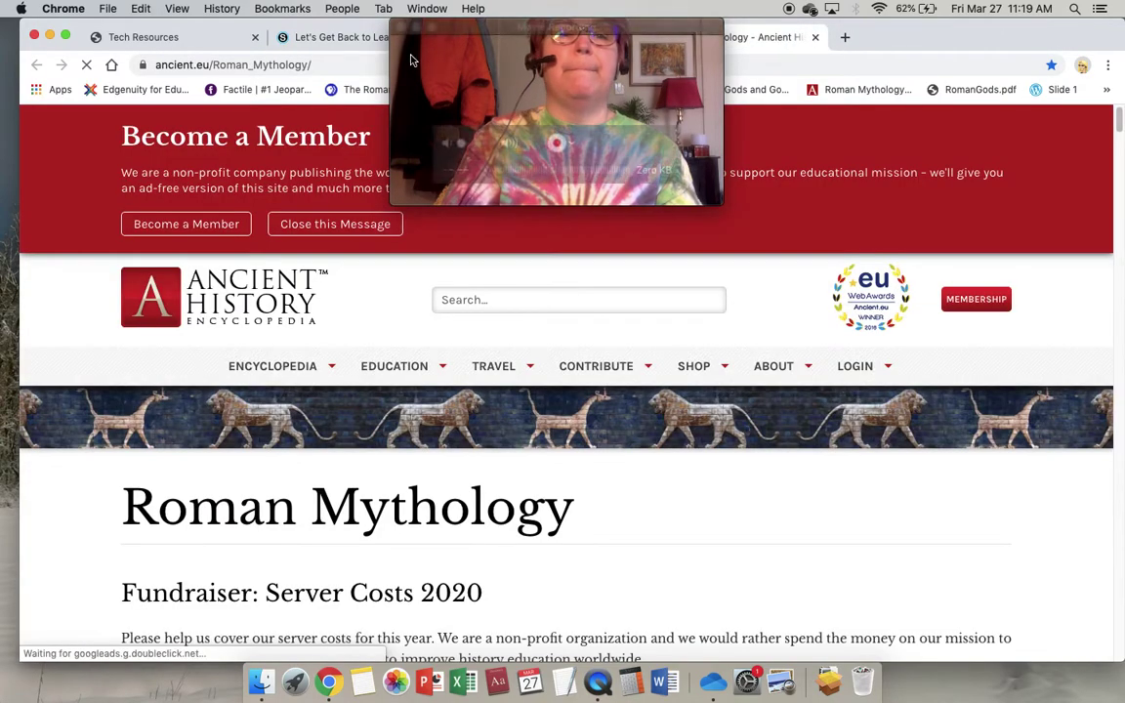
click(284, 66)
key(cmd+c)
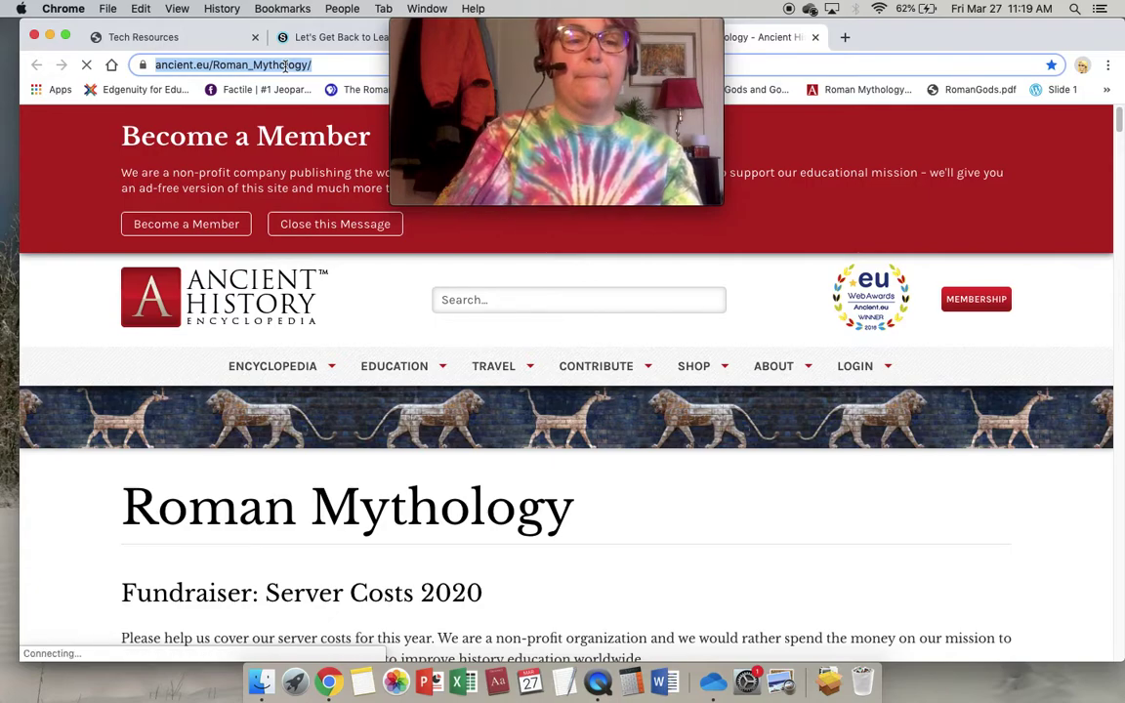
Start another new link in the Schoology folder and fill its URL with the copied Roman Mythology address
click(317, 38)
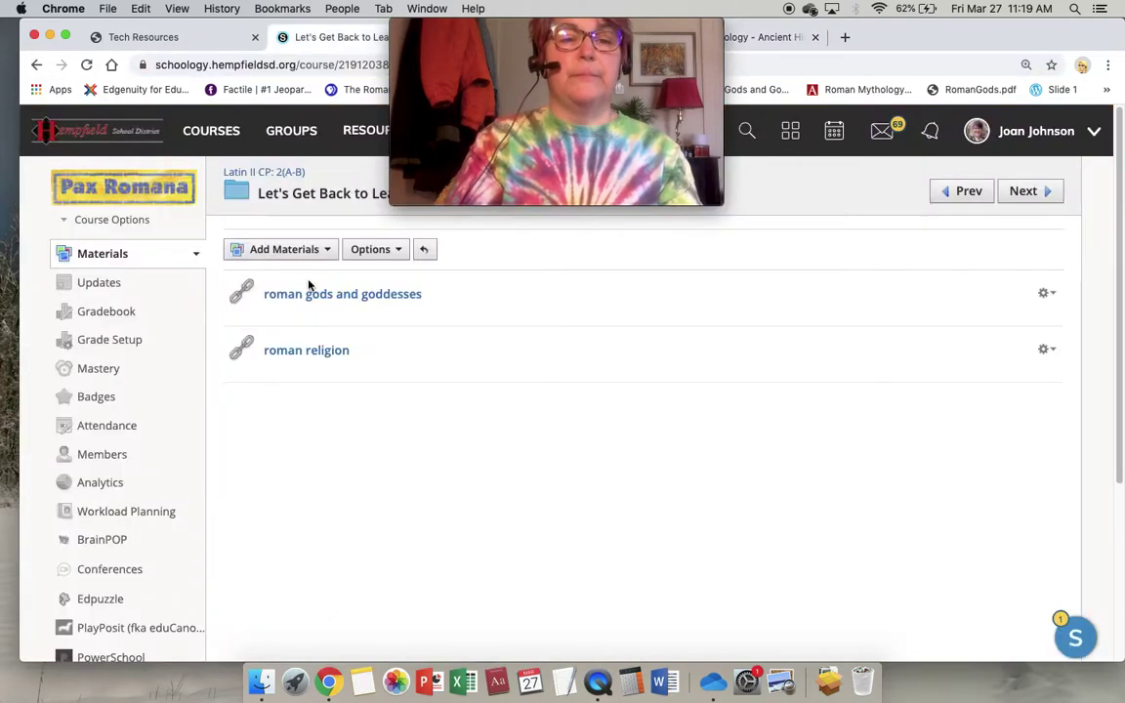
click(328, 252)
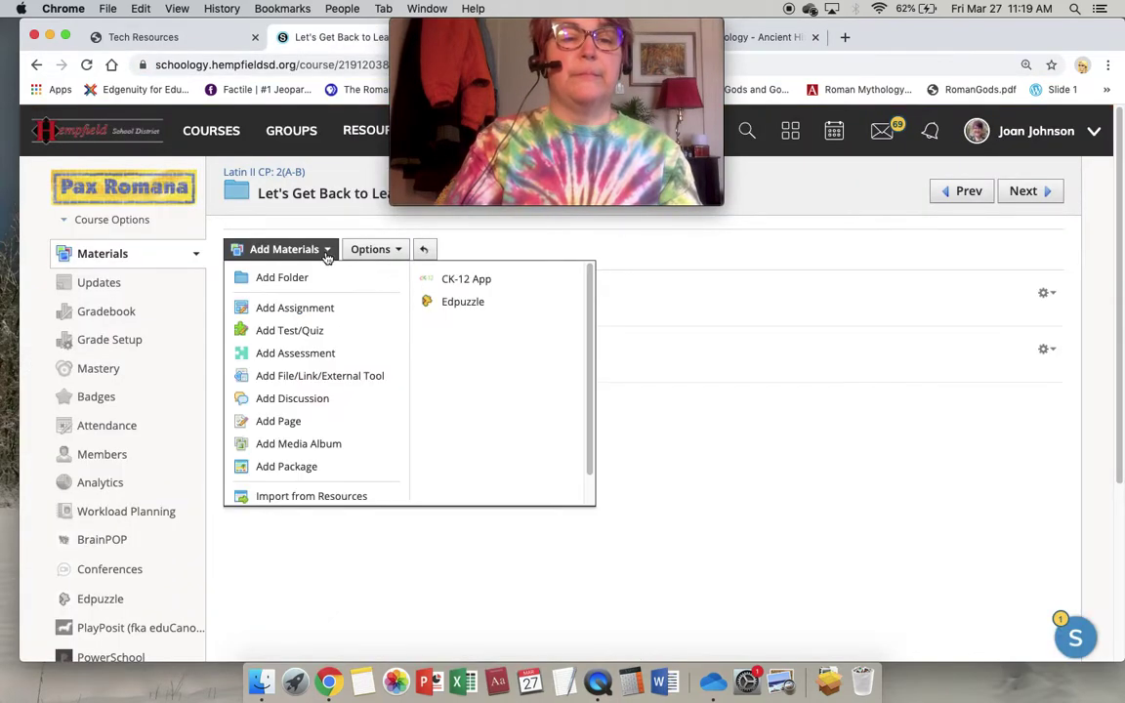
click(326, 375)
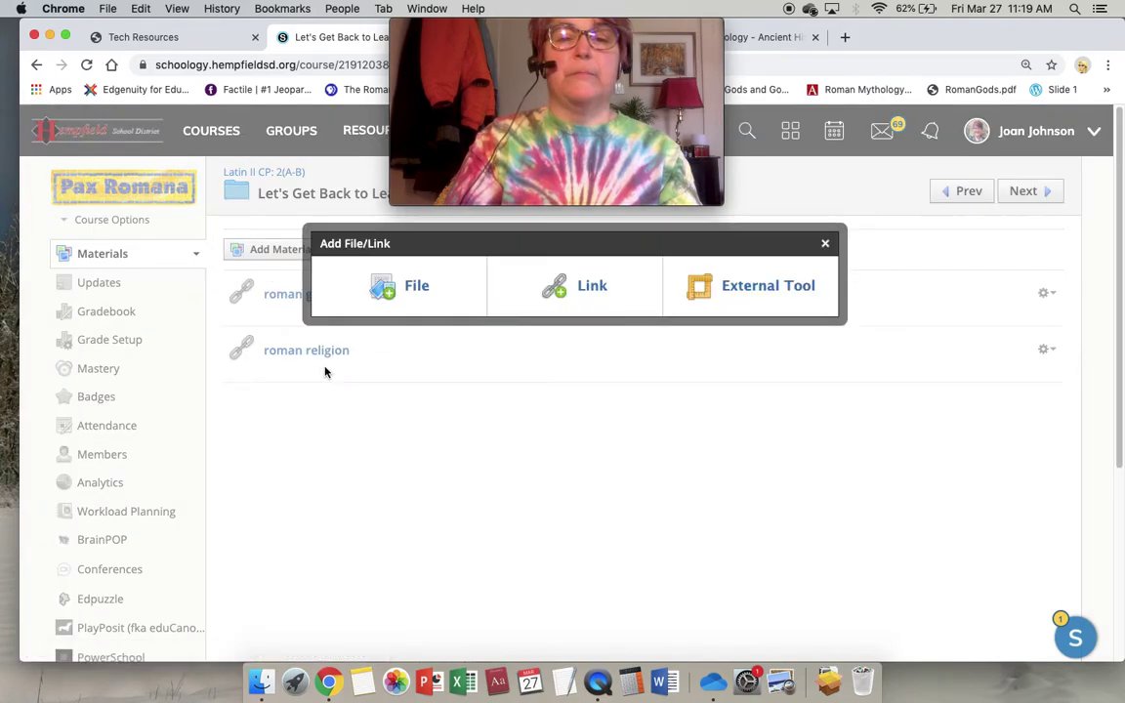
click(561, 293)
click(539, 256)
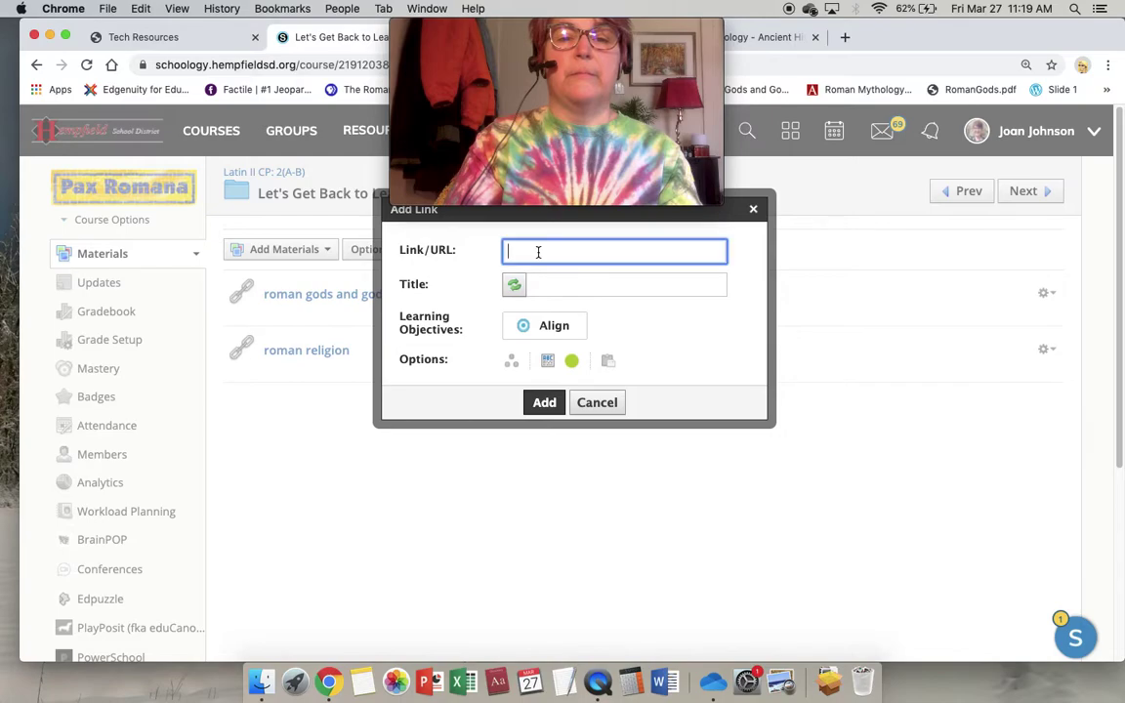
key(cmd+v)
Title the Ancient History Encyclopedia link "roman mythology" and add it to the folder
click(552, 282)
text(roman mythology)
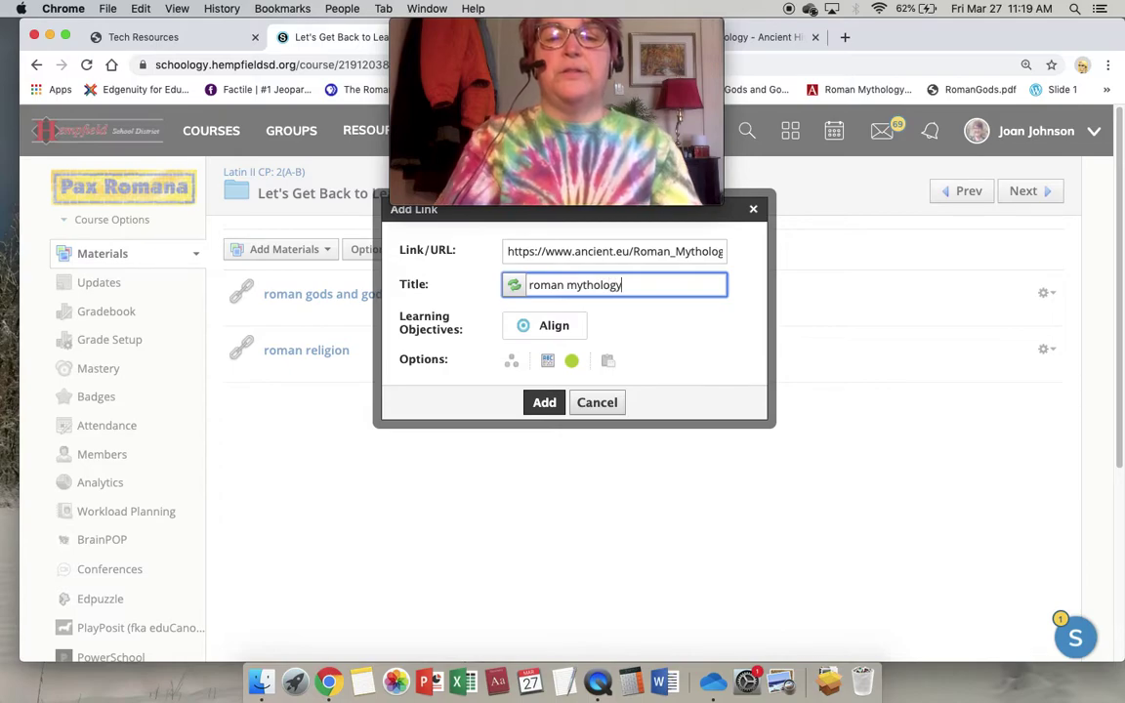
click(548, 361)
click(544, 404)
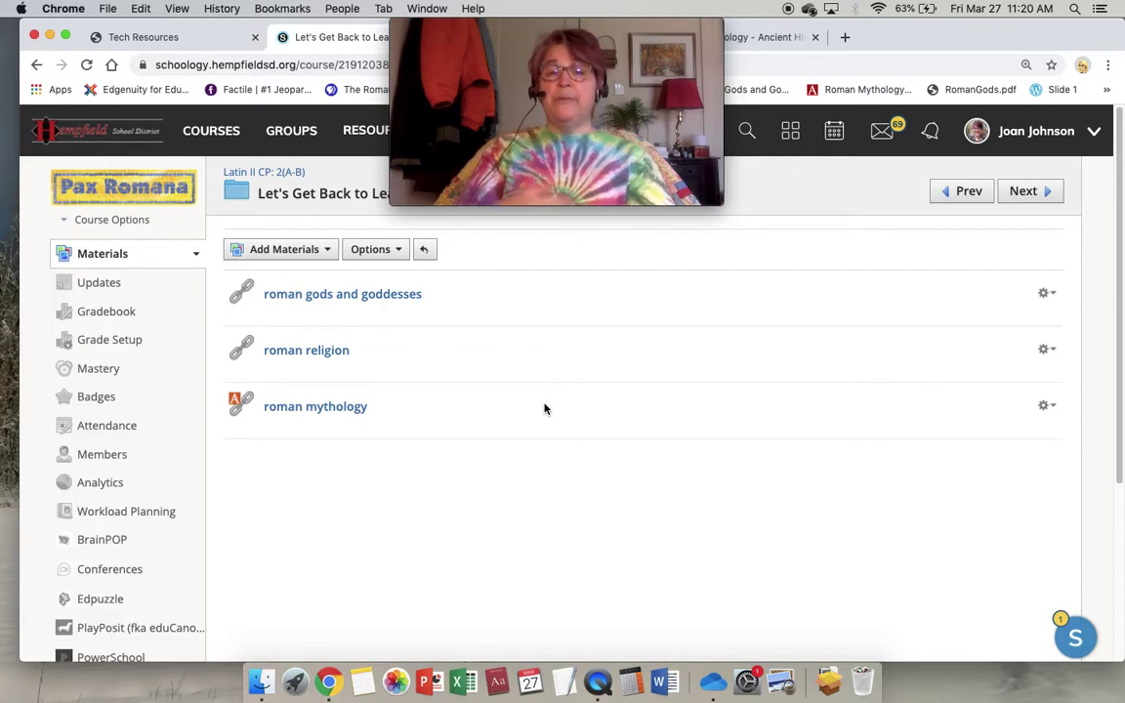
Start a discussion below the roman mythology link, clear the autofilled due time, and title it "What Did You Learn"
click(263, 443)
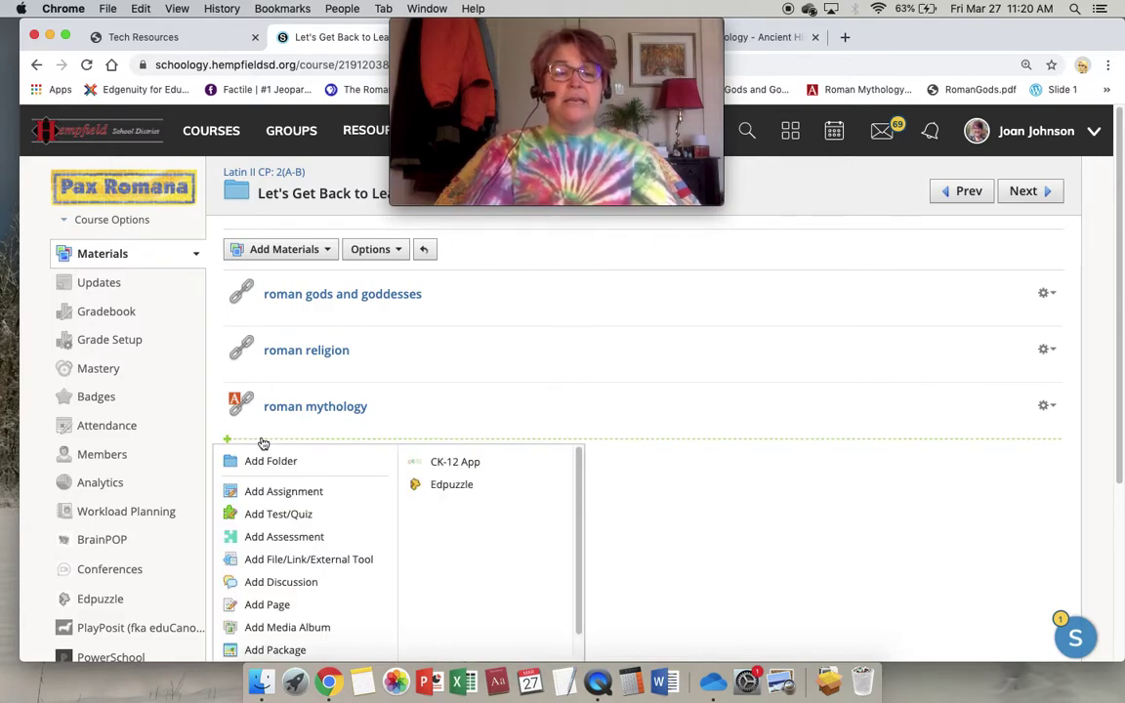
click(287, 585)
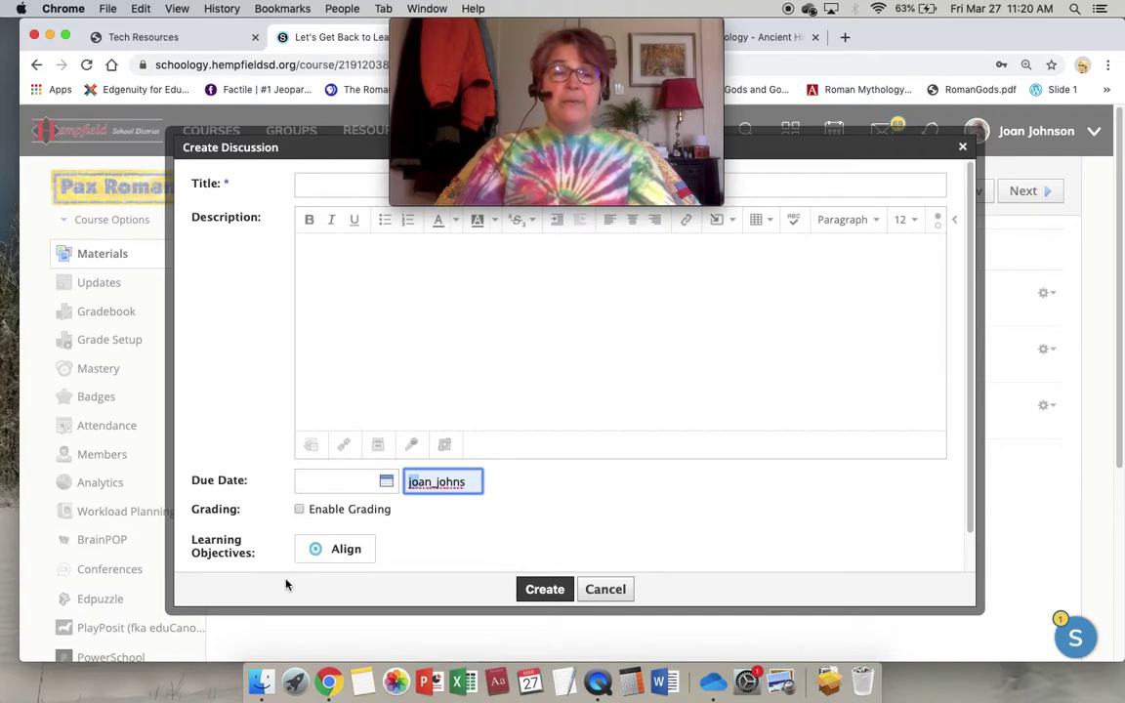
key(BackSpace)
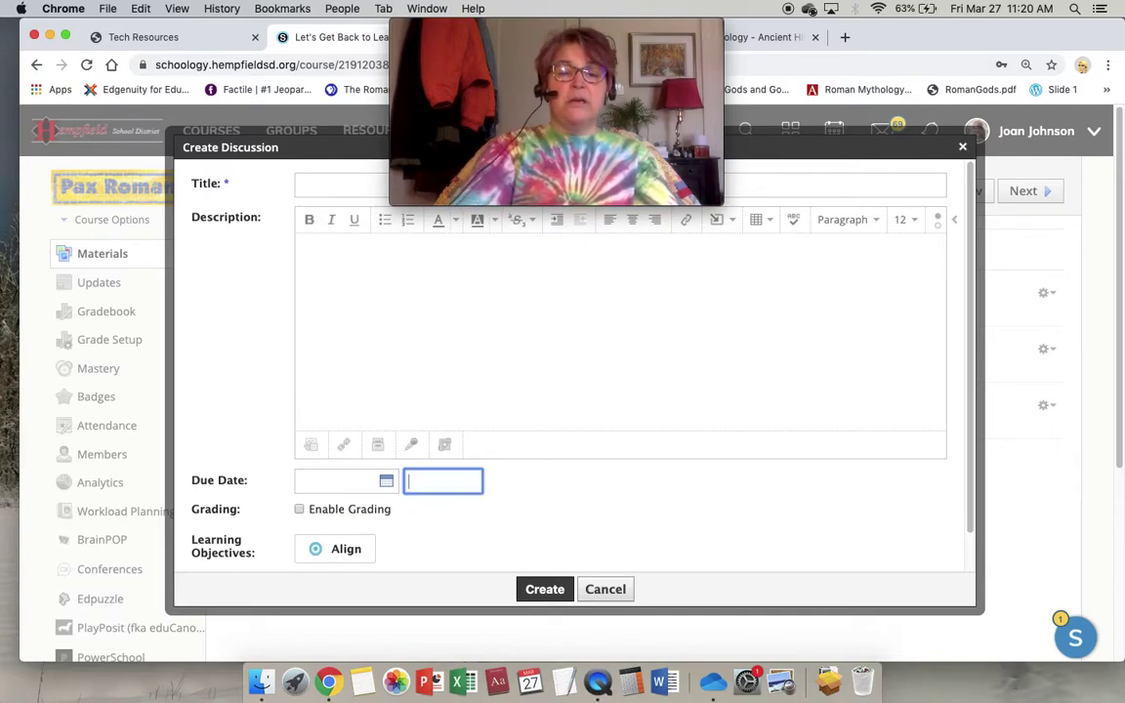
click(317, 186)
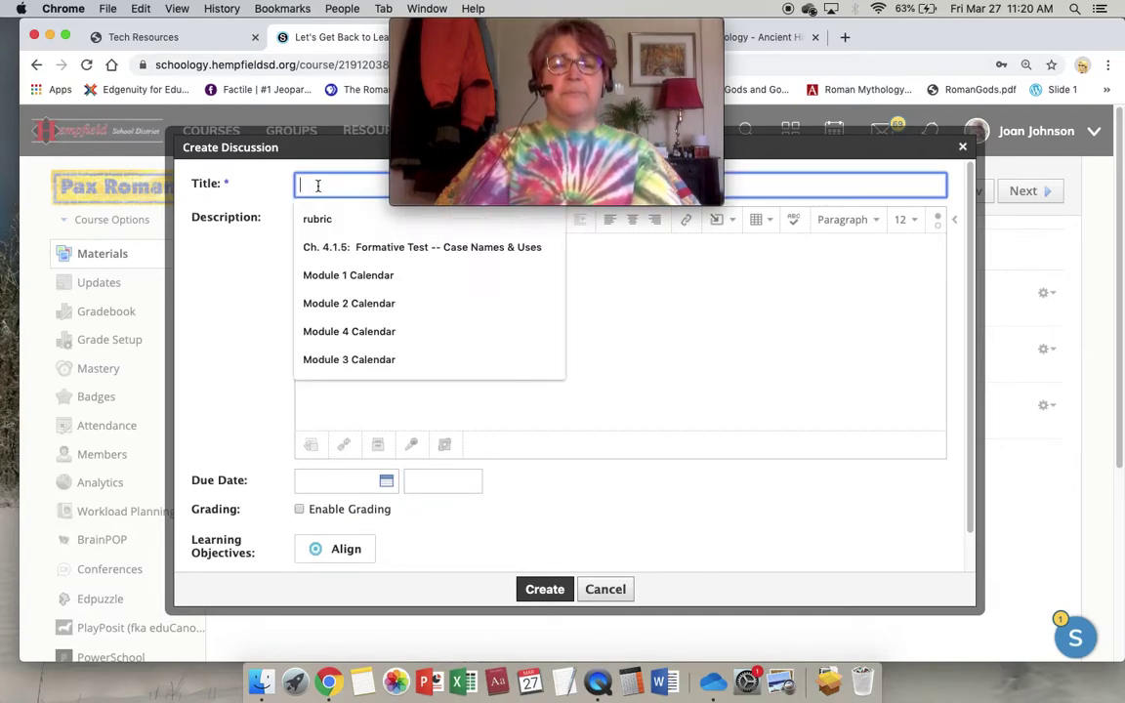
text(What D)
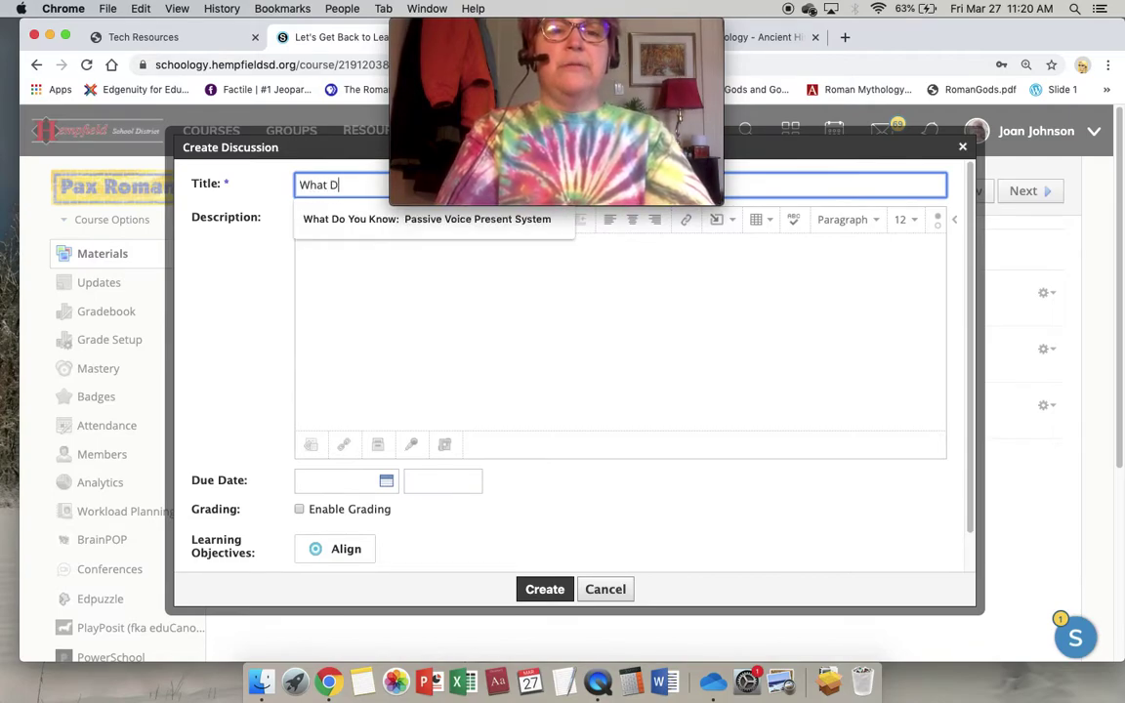
text(id You Lea)
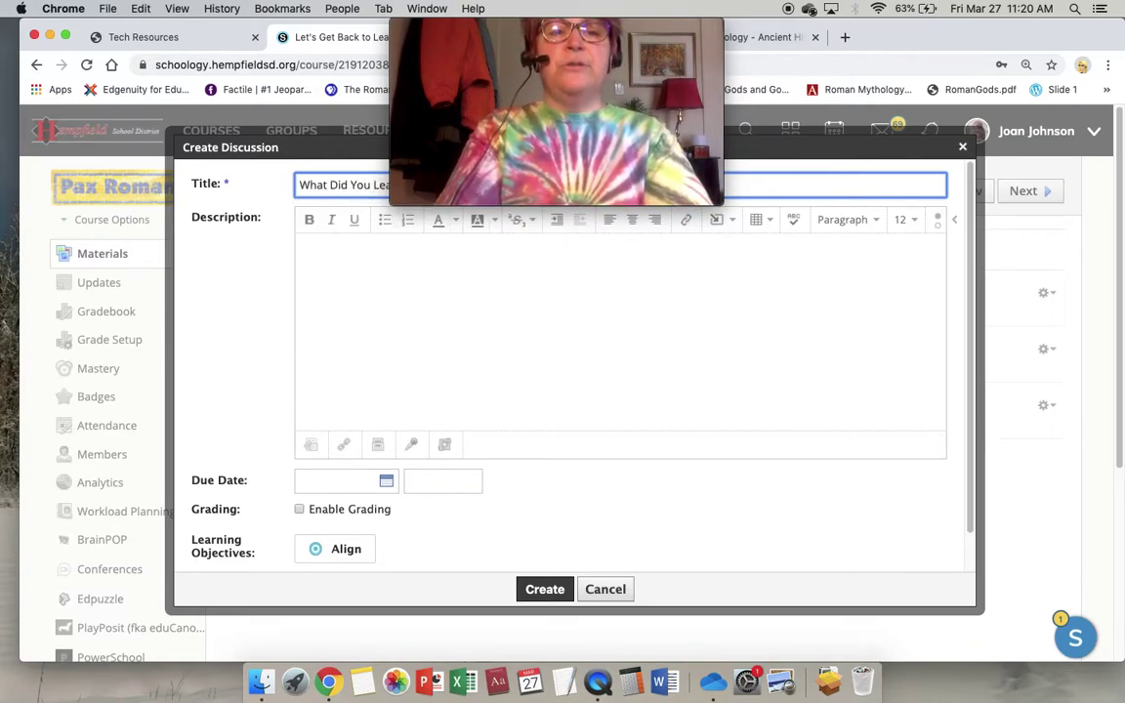
Enter the description "After learning about Roman mythology in the 3 links in this folder, write down 3 things that you learned that you didn't know before."
click(331, 251)
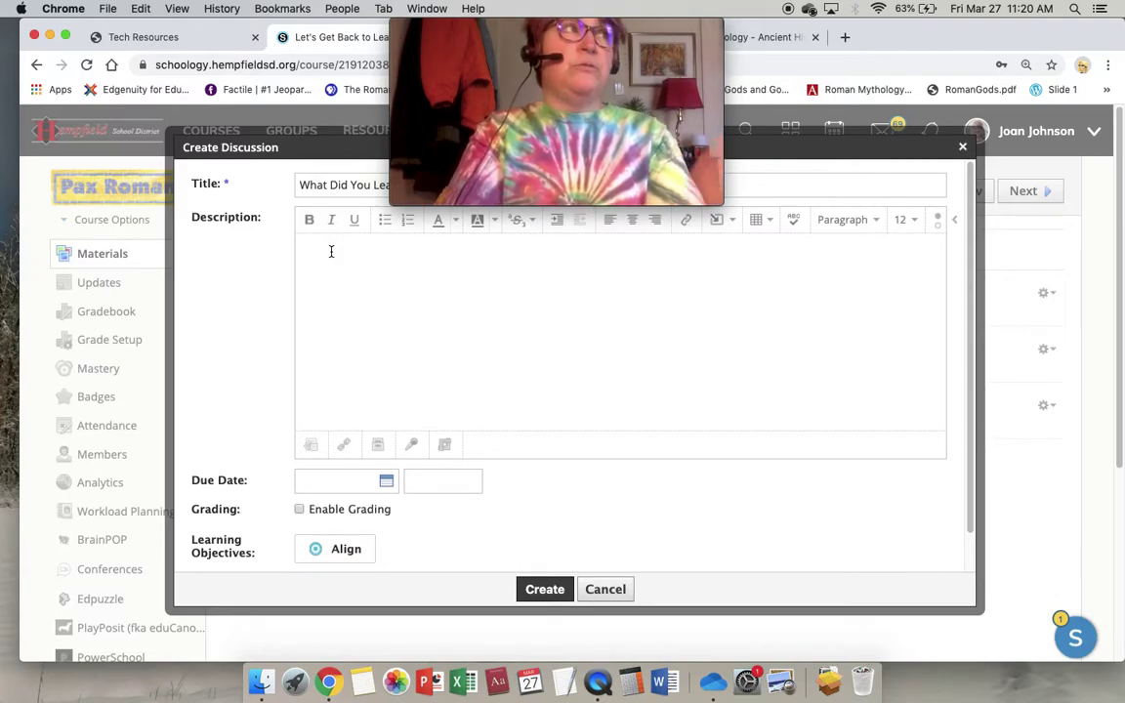
text(After)
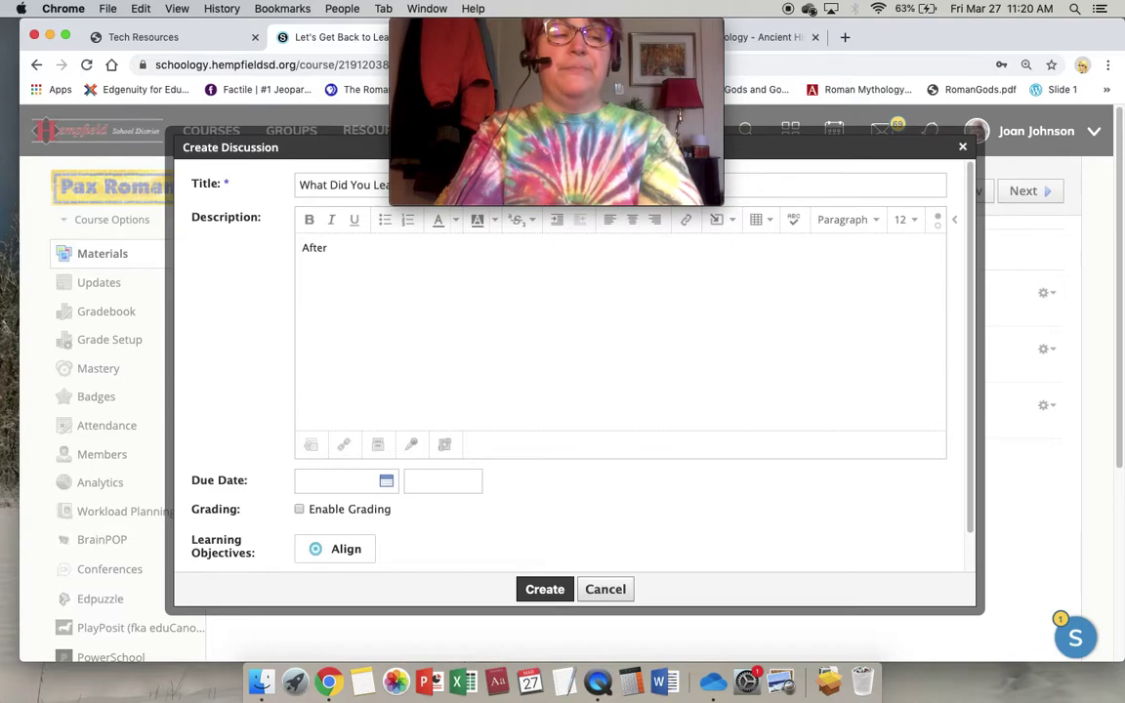
text(learning about Roman mu)
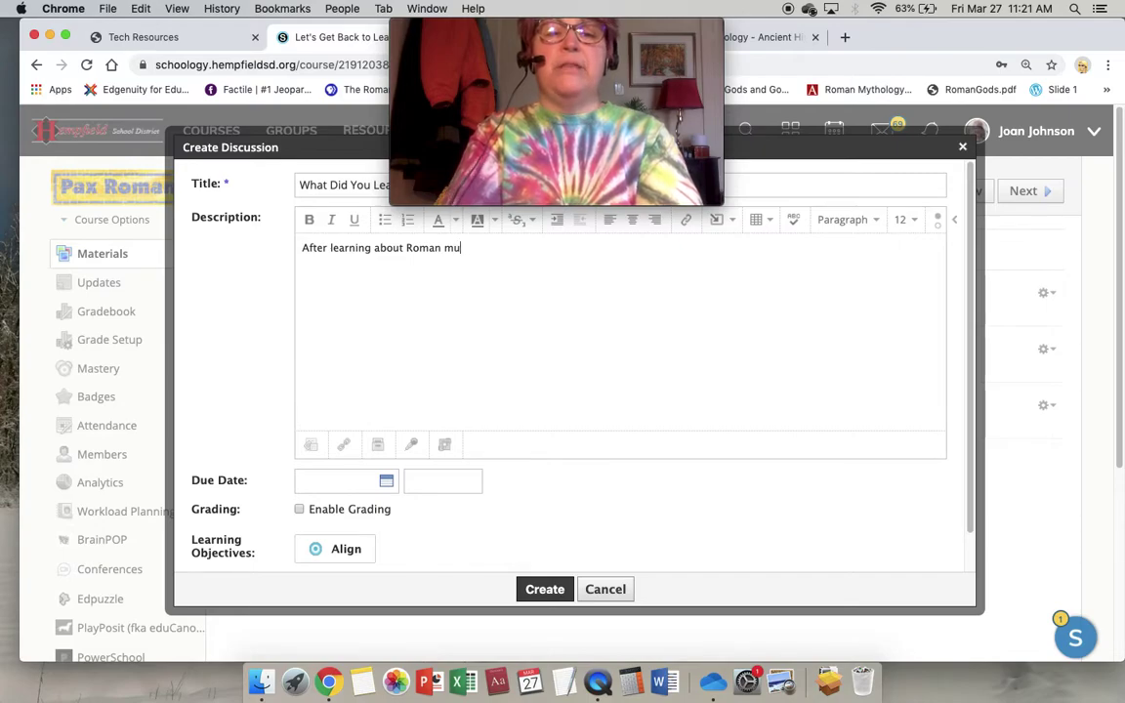
key(BackSpace)
text(y)
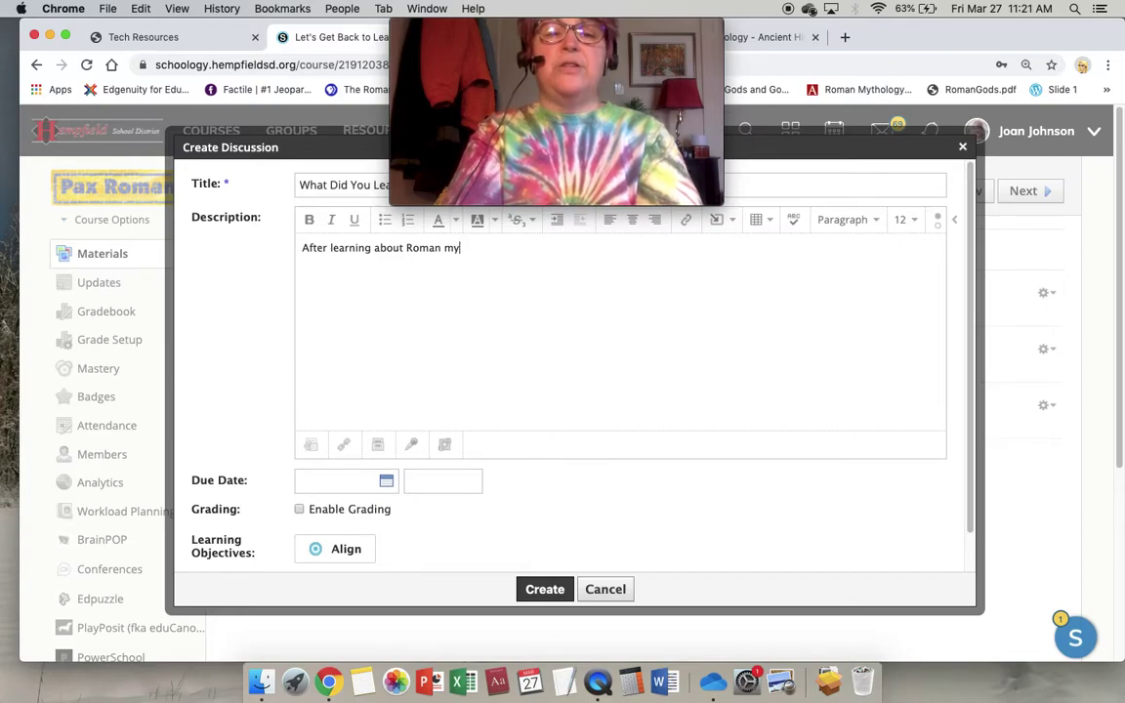
text(thology in the 3 link)
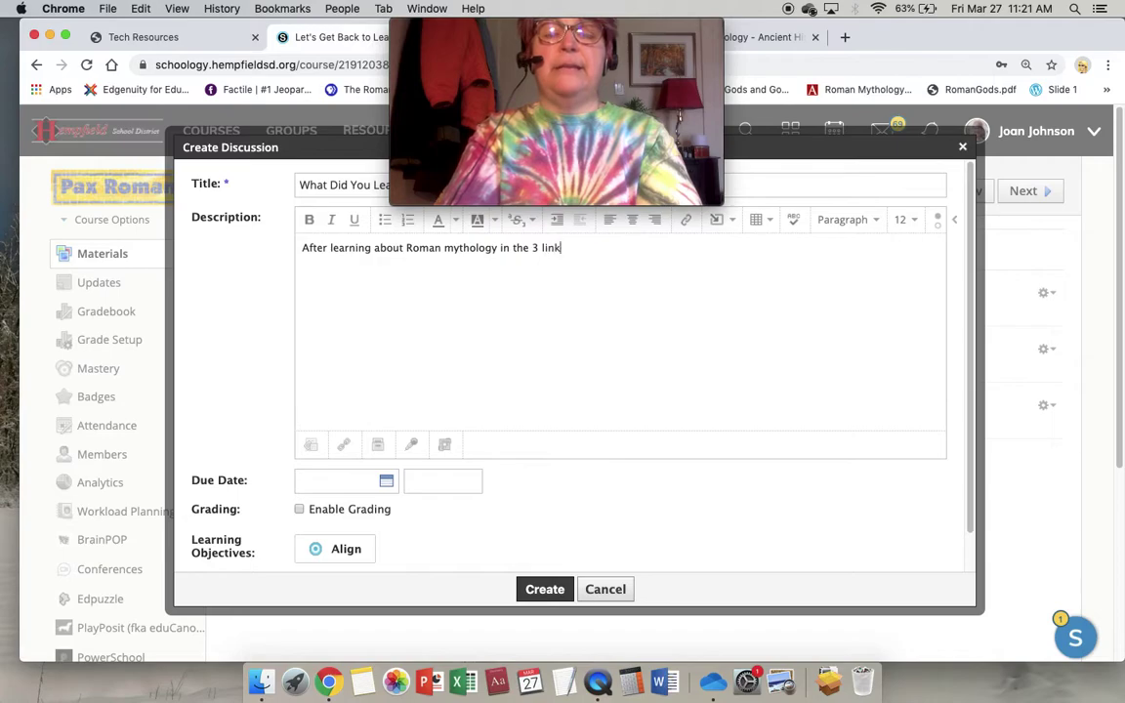
text(s in this )
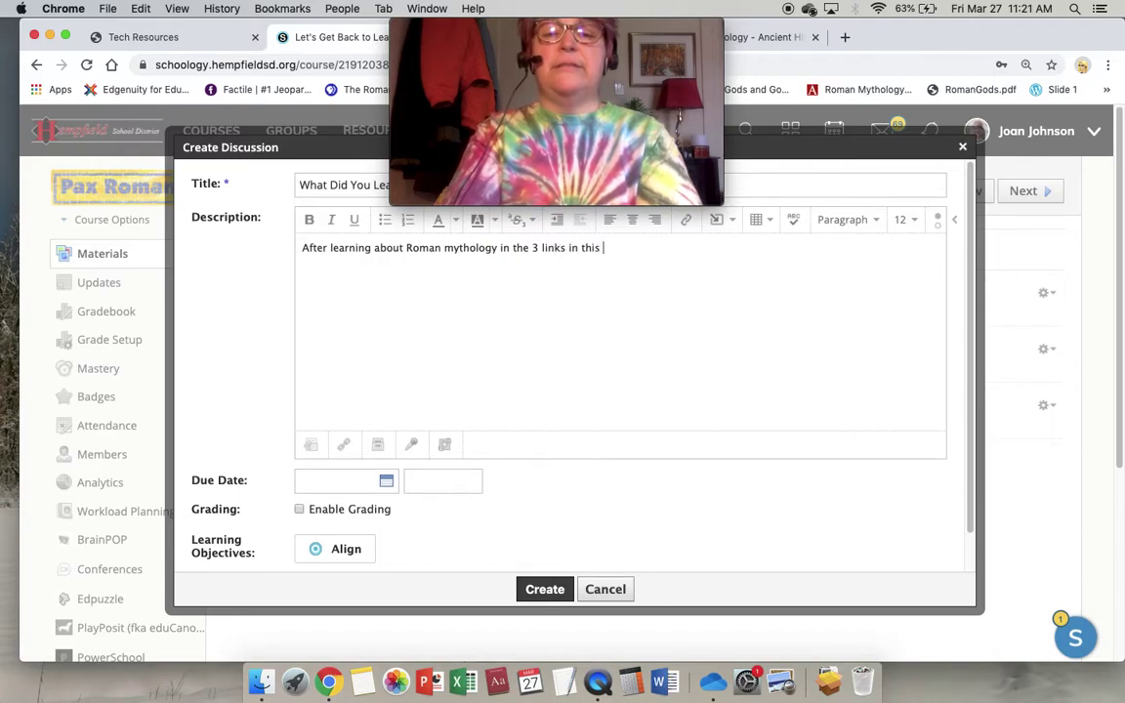
text(folder, write do)
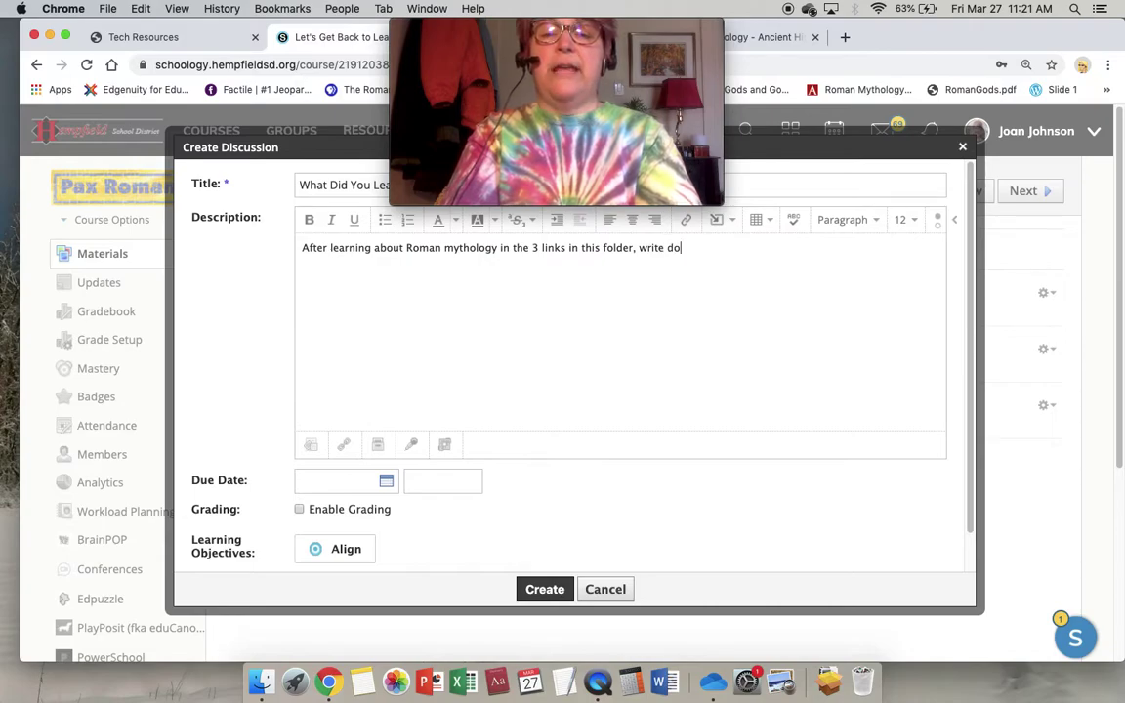
text(wn 3 things that you learned that you didn't know before.)
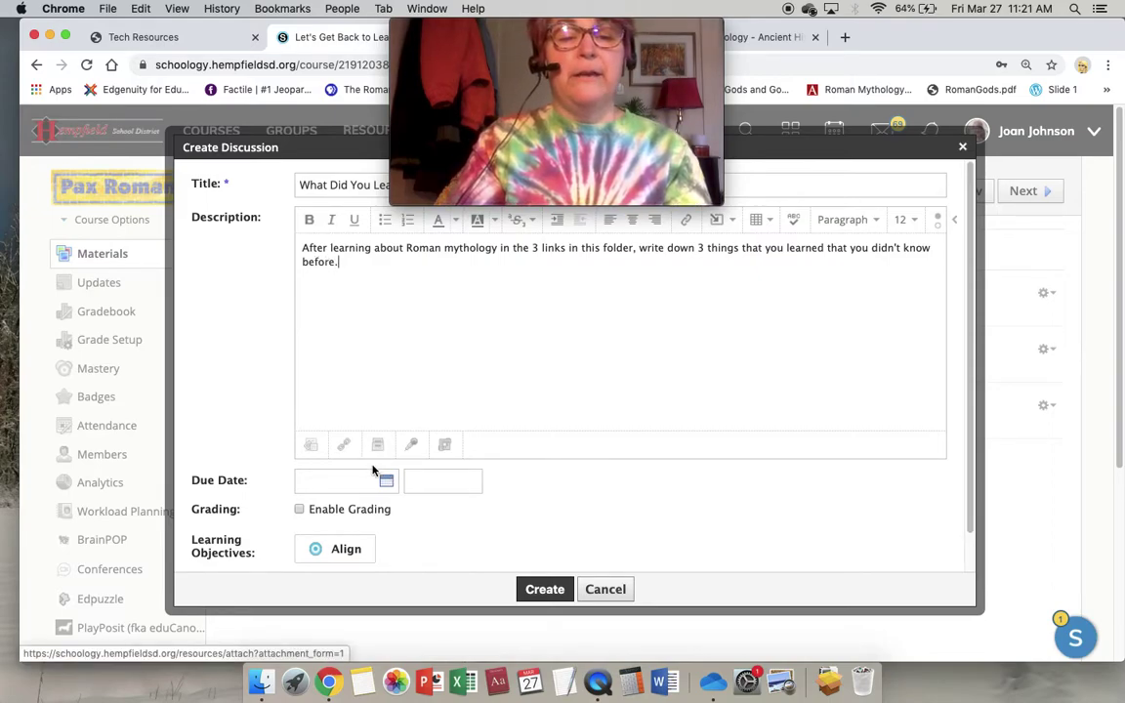
Set the discussion's due date to 3/30/20
scroll(454, 487, down, 1)
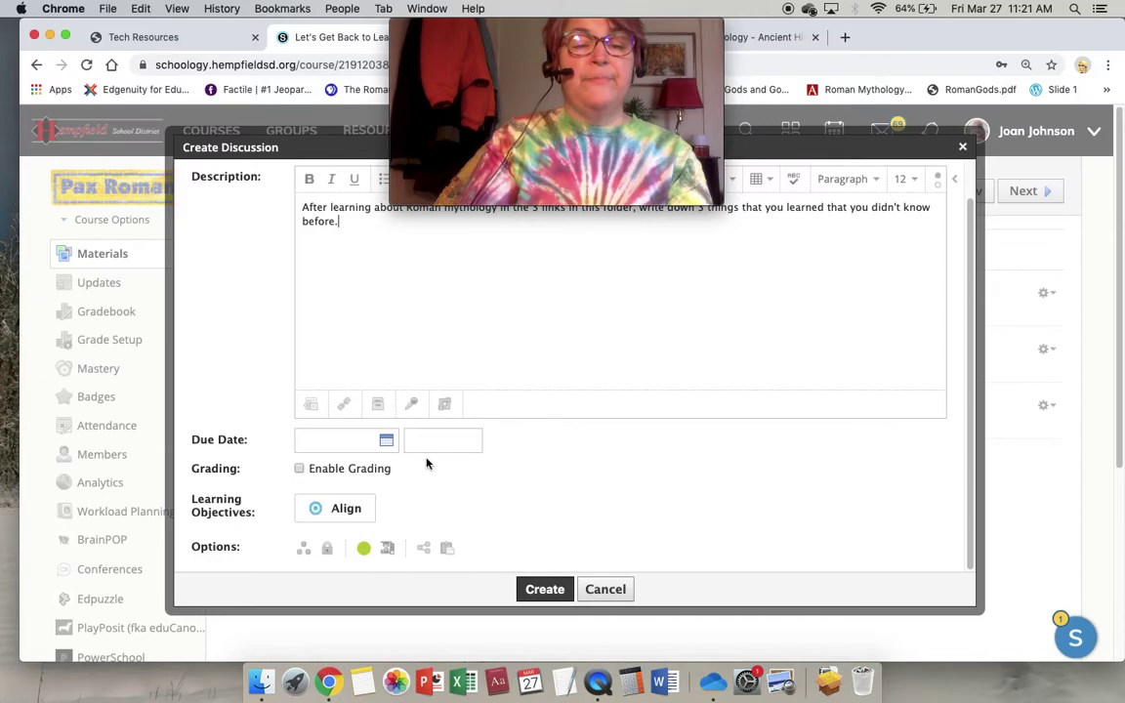
click(388, 442)
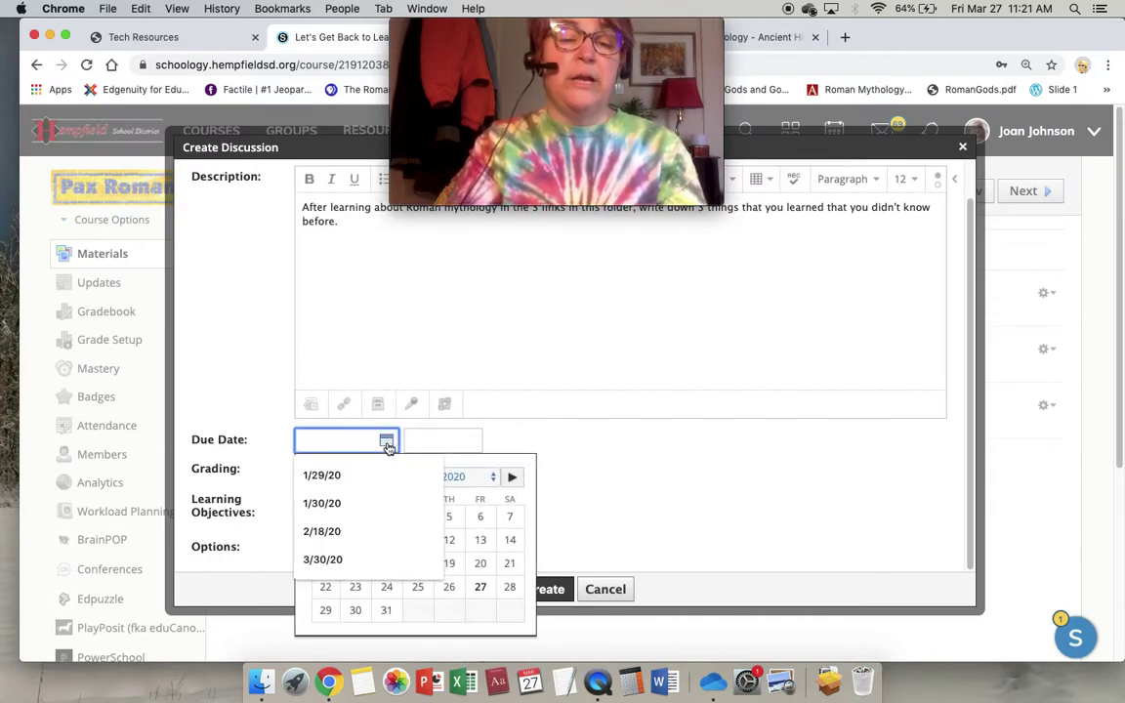
click(355, 610)
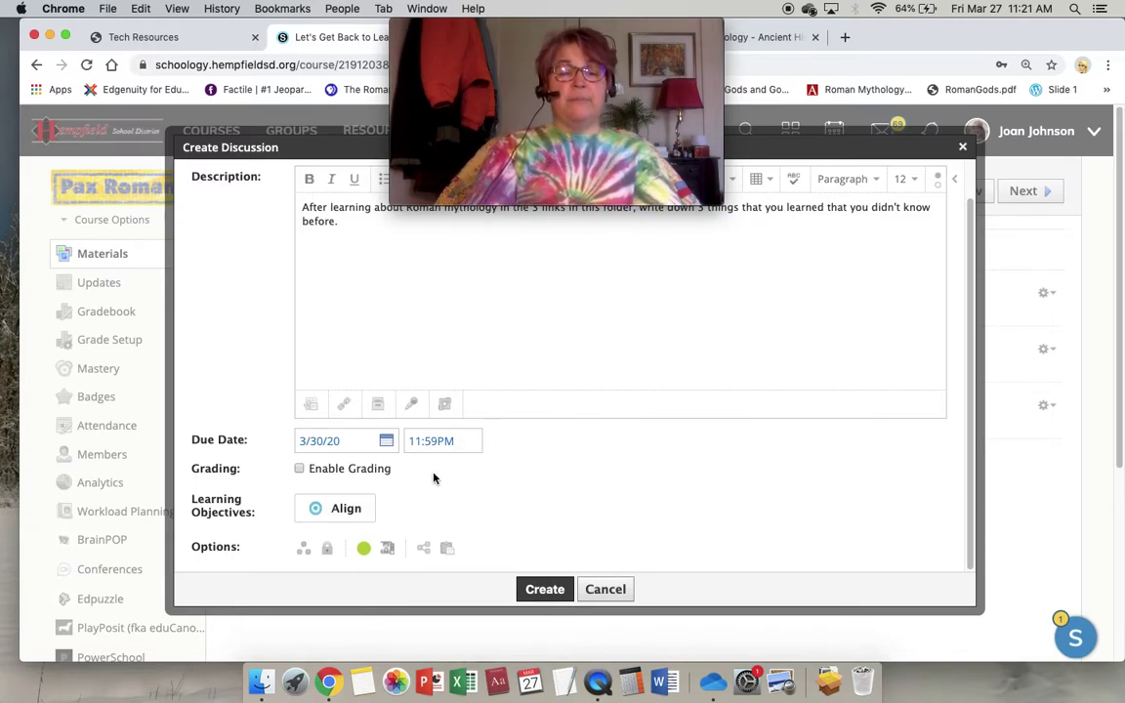
Require members to post before seeing other replies and create the discussion
click(387, 550)
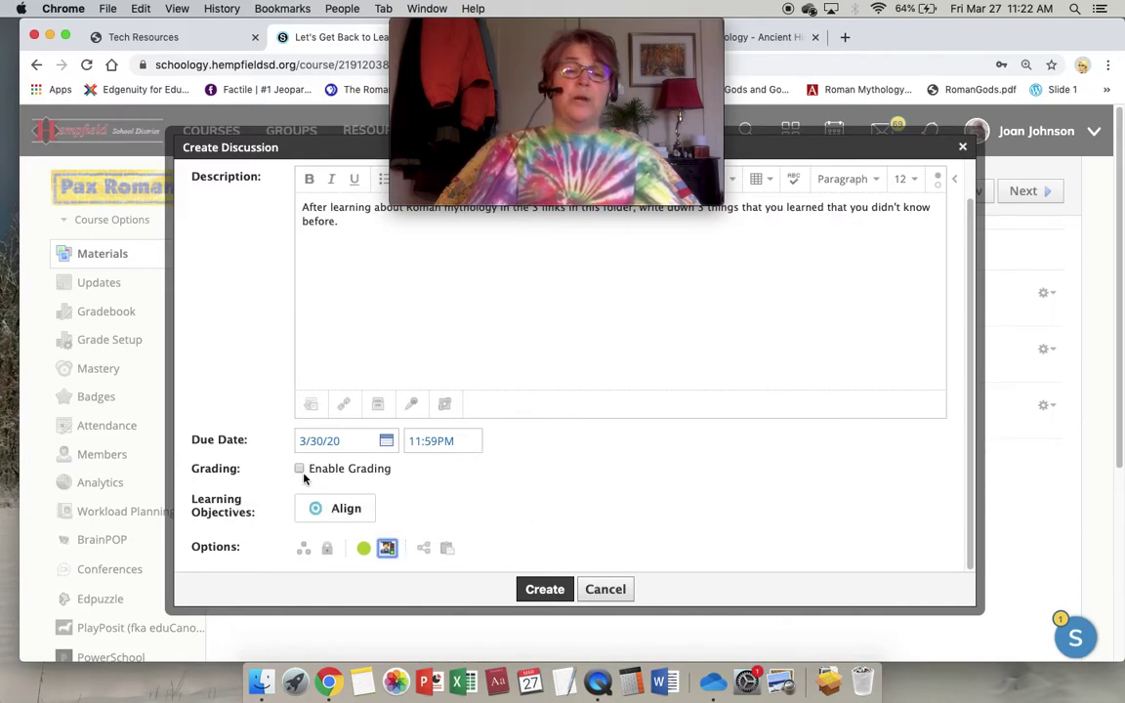
click(544, 590)
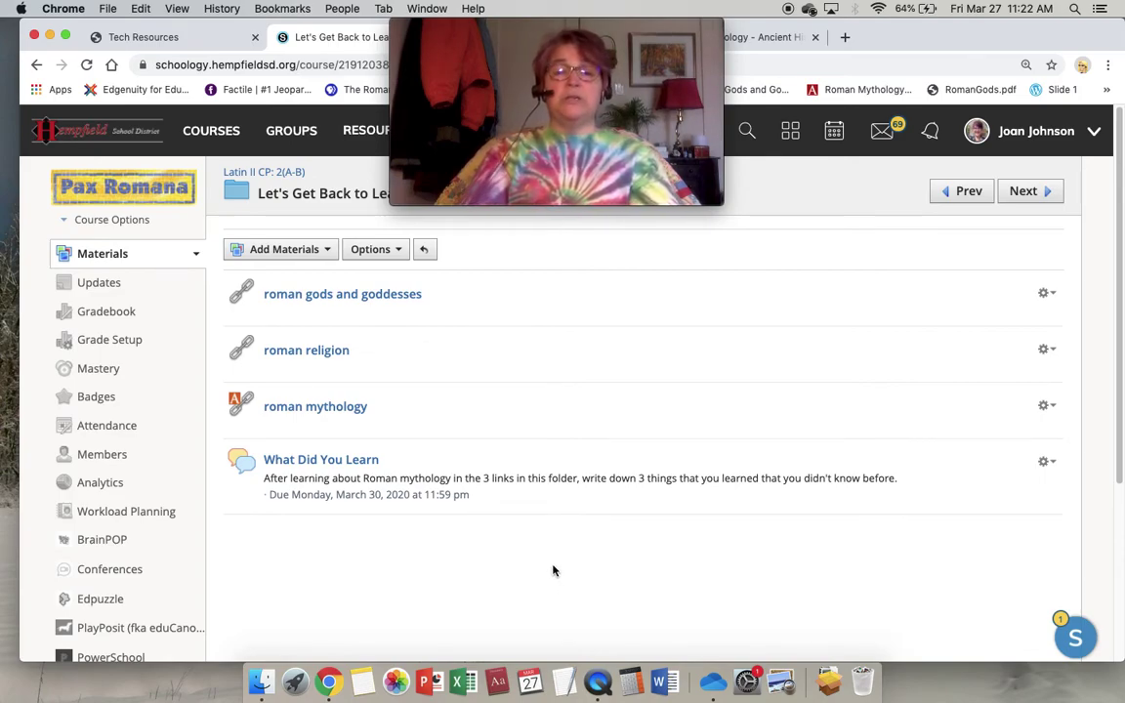
Add a student completion requirement to the folder that members must view the item for roman gods and goddesses
click(401, 252)
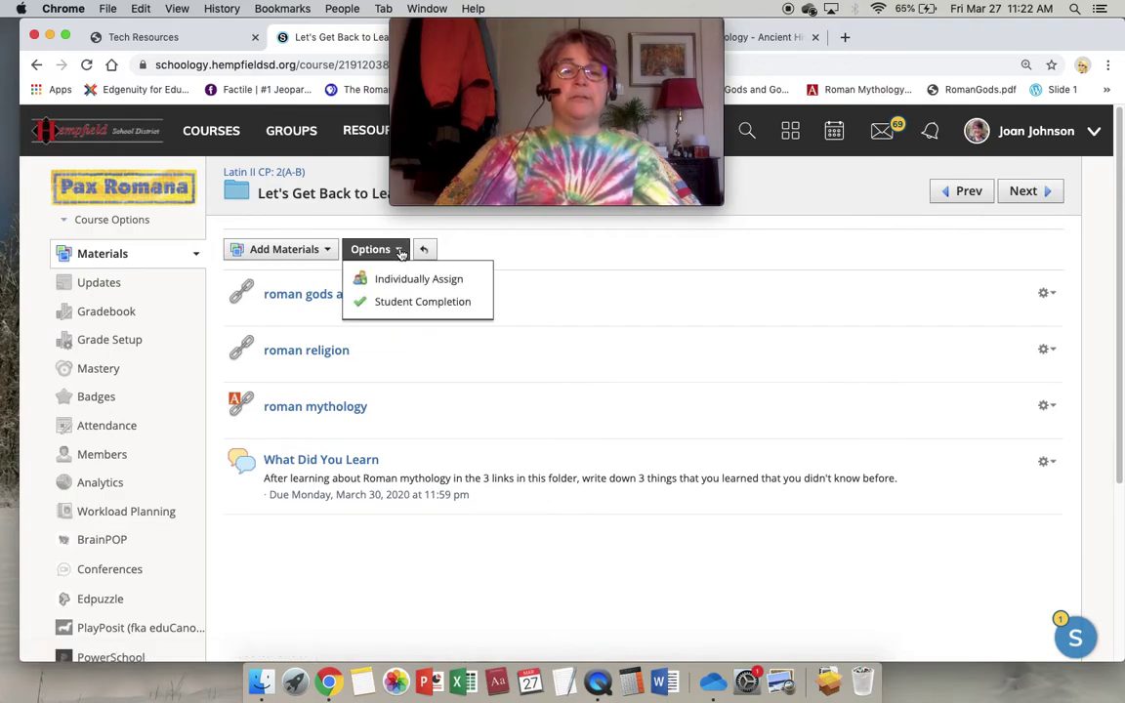
click(398, 304)
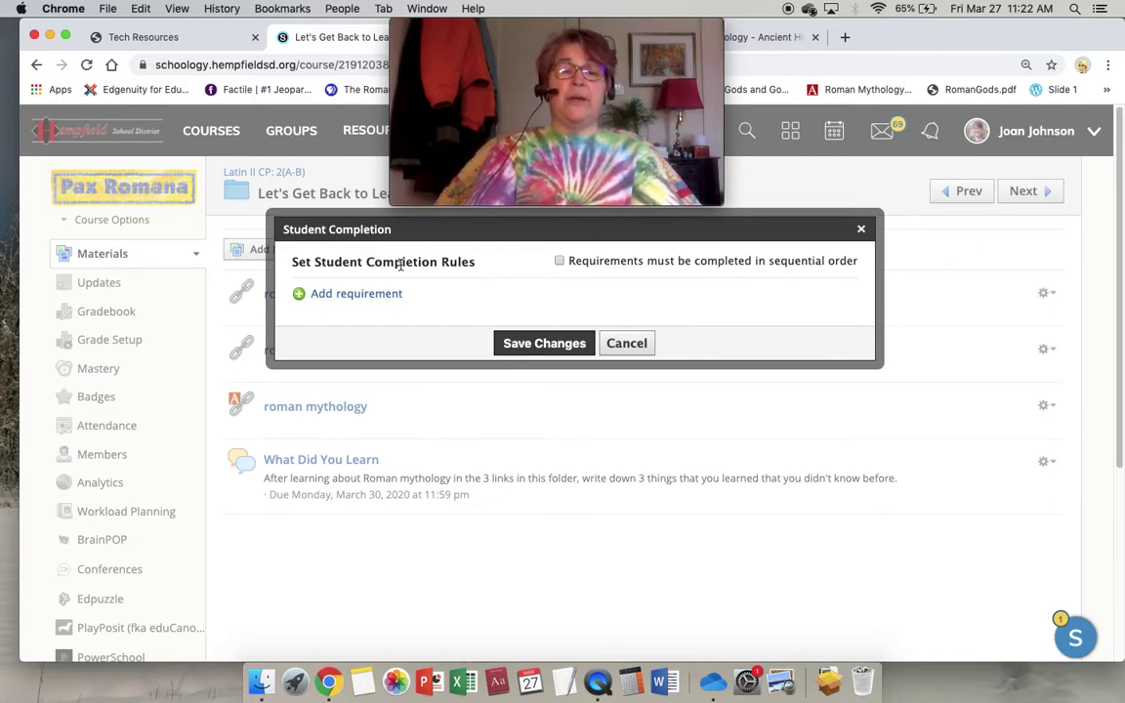
click(317, 295)
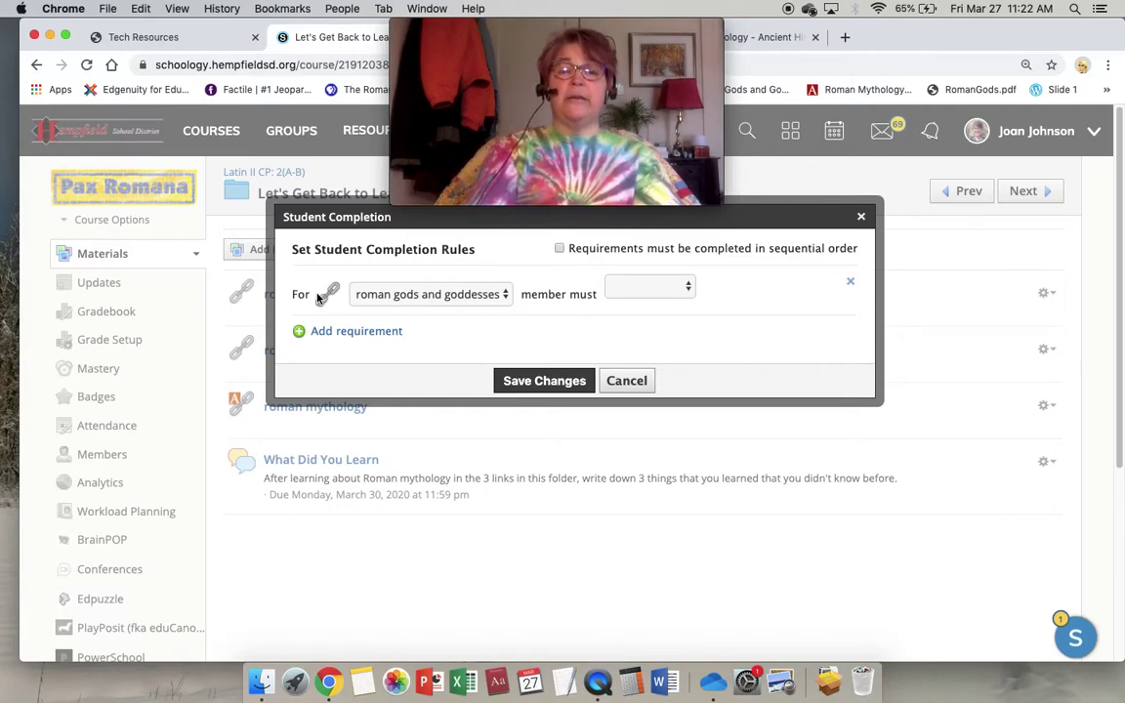
click(686, 289)
click(686, 292)
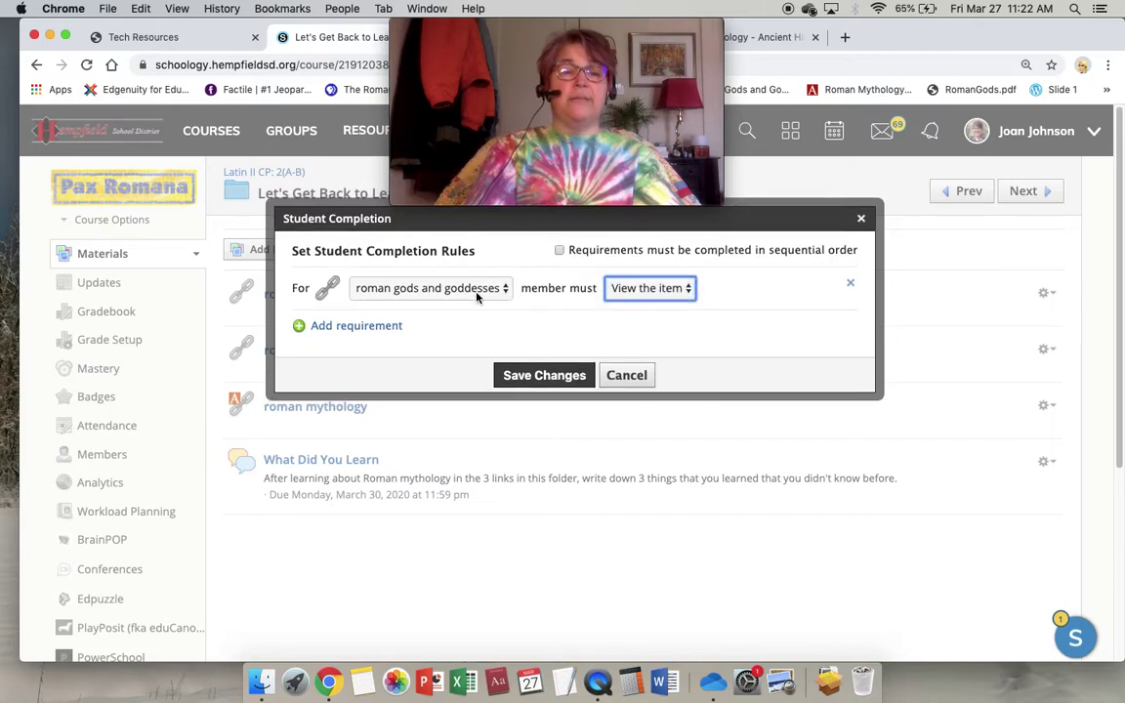
click(503, 296)
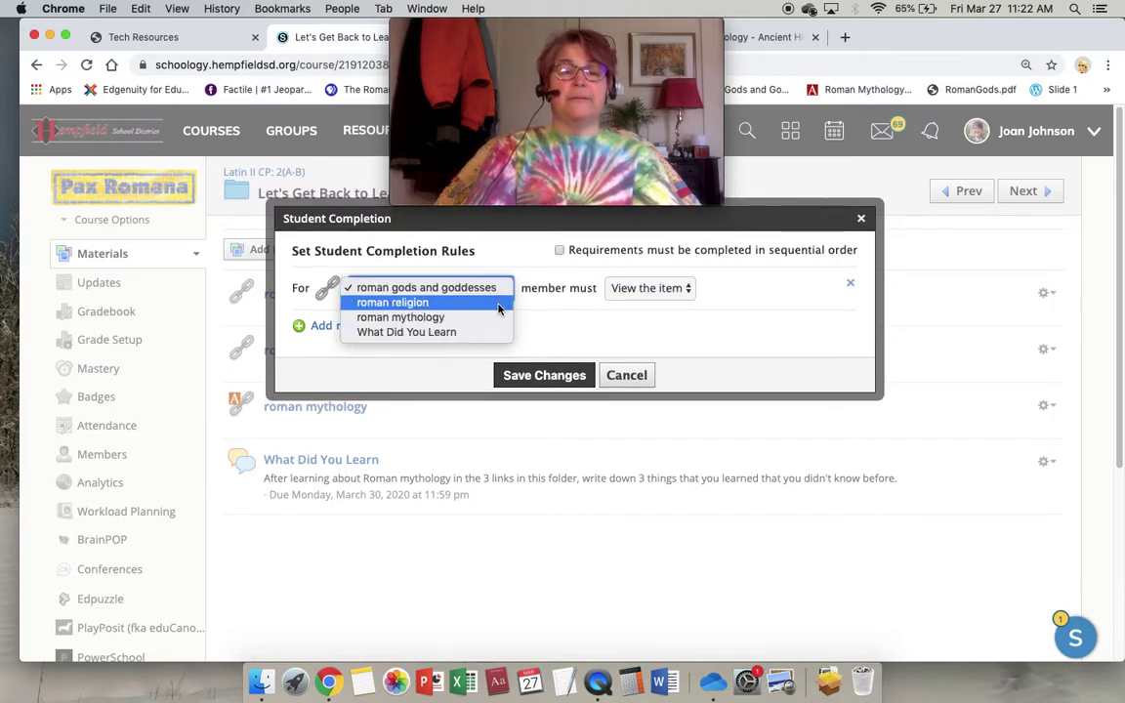
click(391, 301)
click(688, 290)
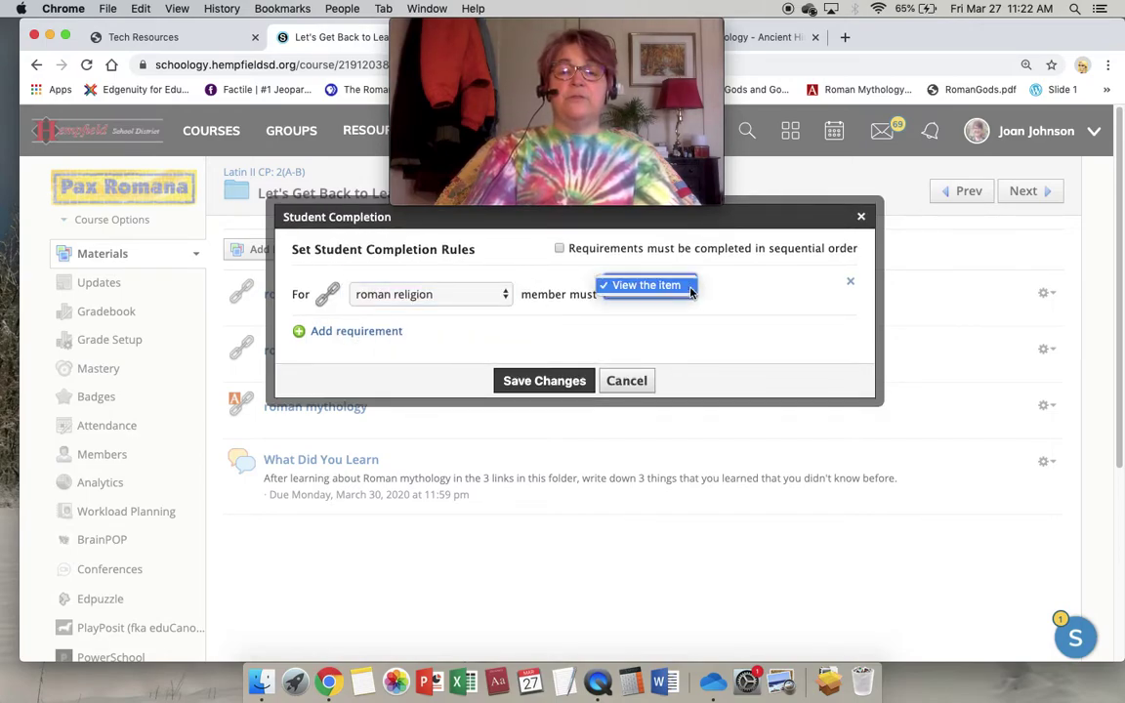
click(685, 292)
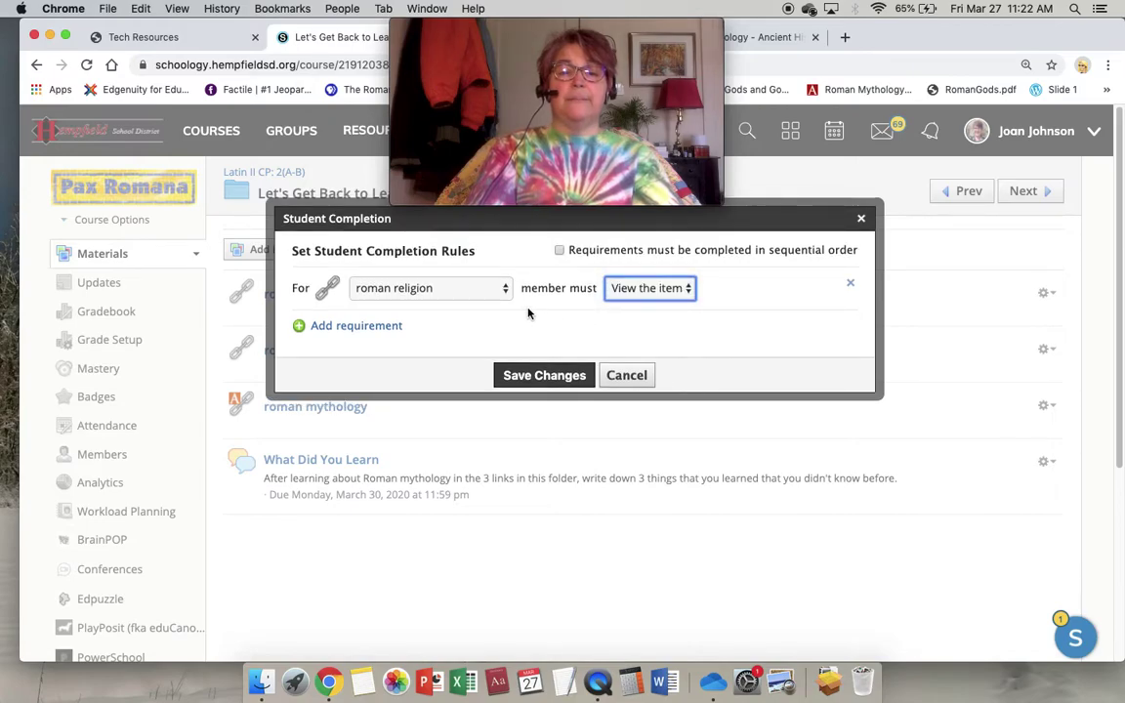
click(504, 289)
click(501, 304)
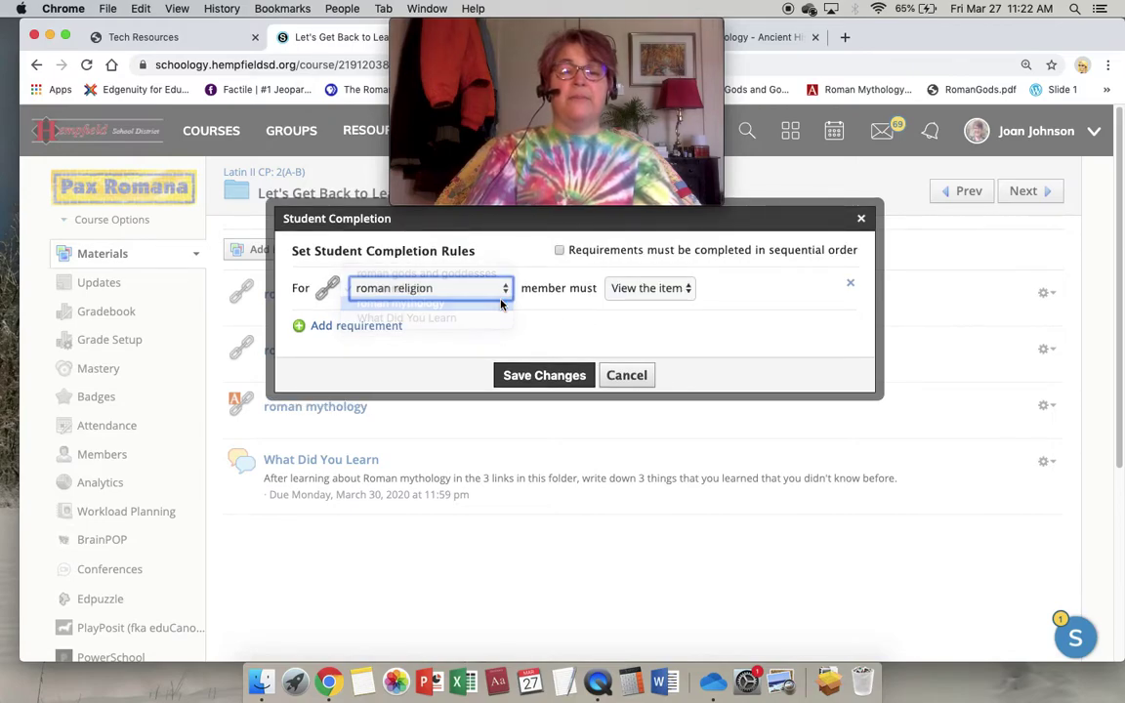
click(685, 291)
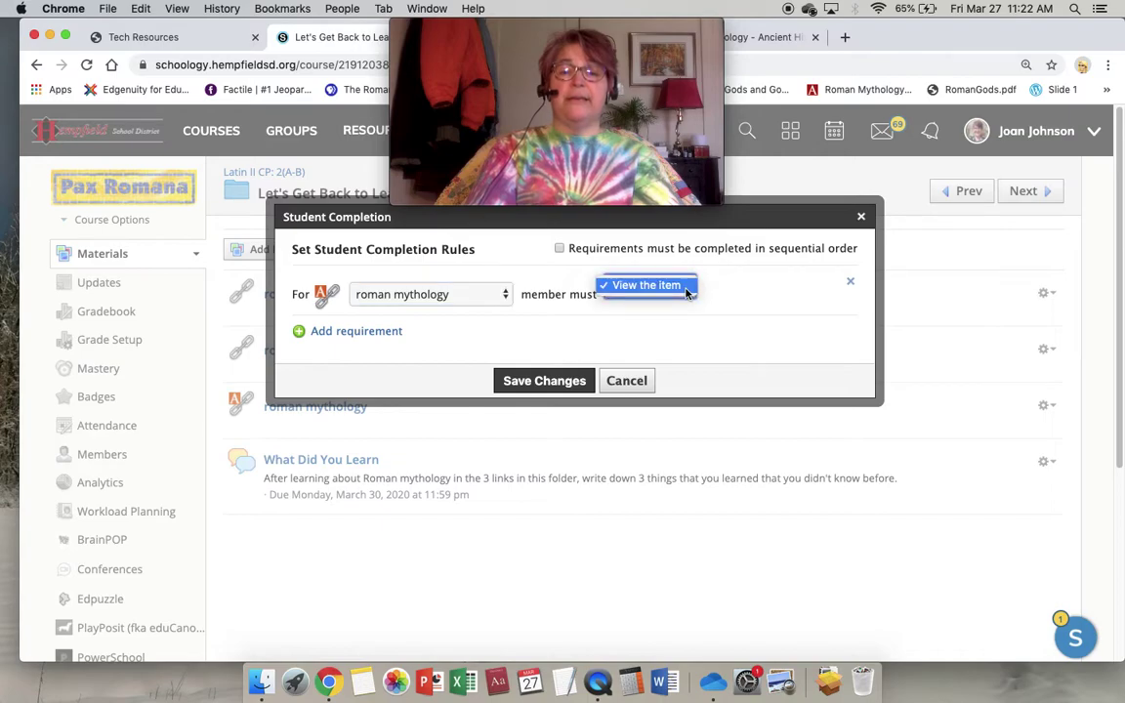
click(686, 291)
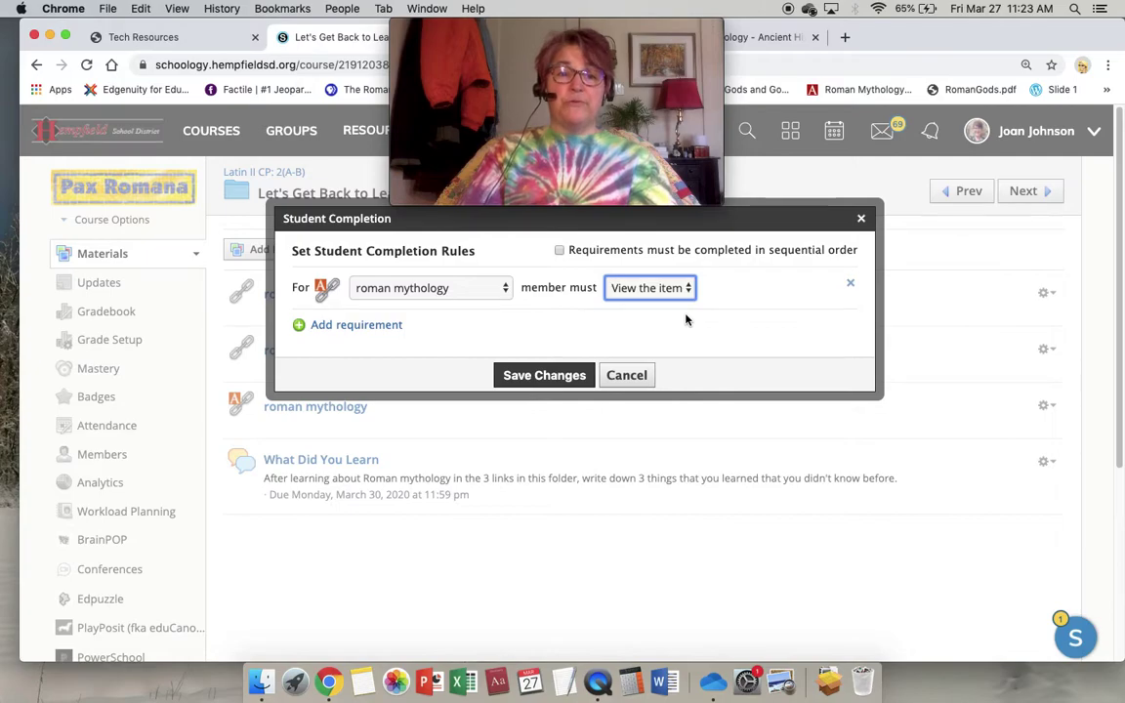
click(505, 295)
click(505, 291)
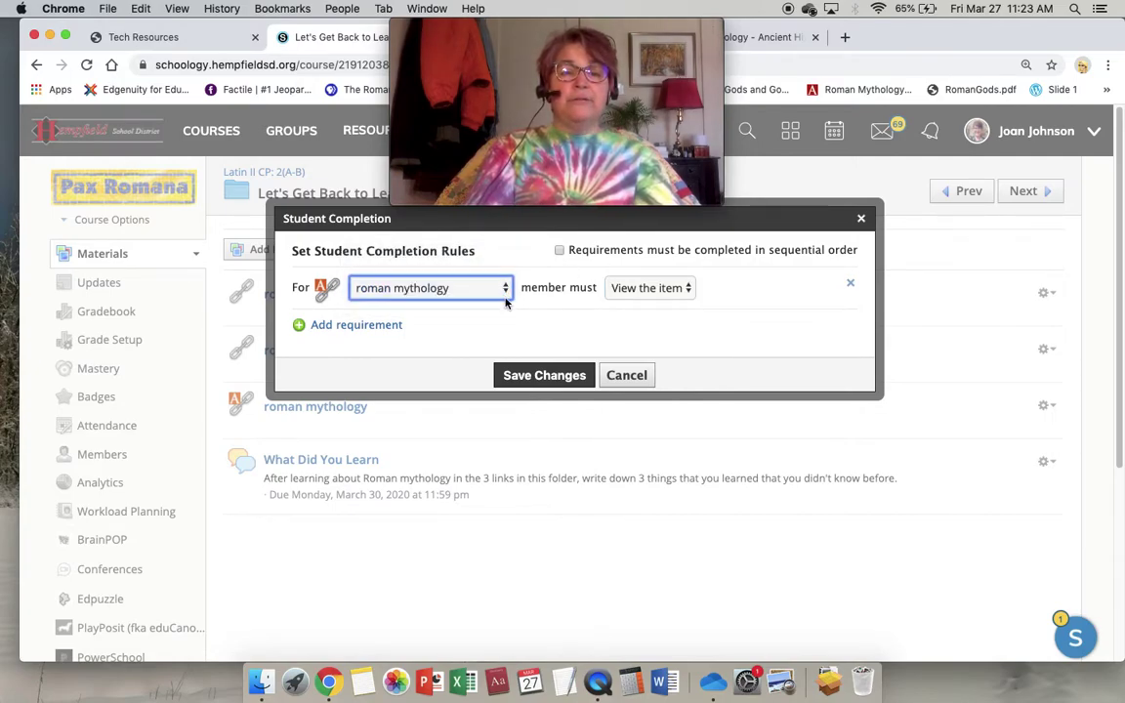
click(505, 293)
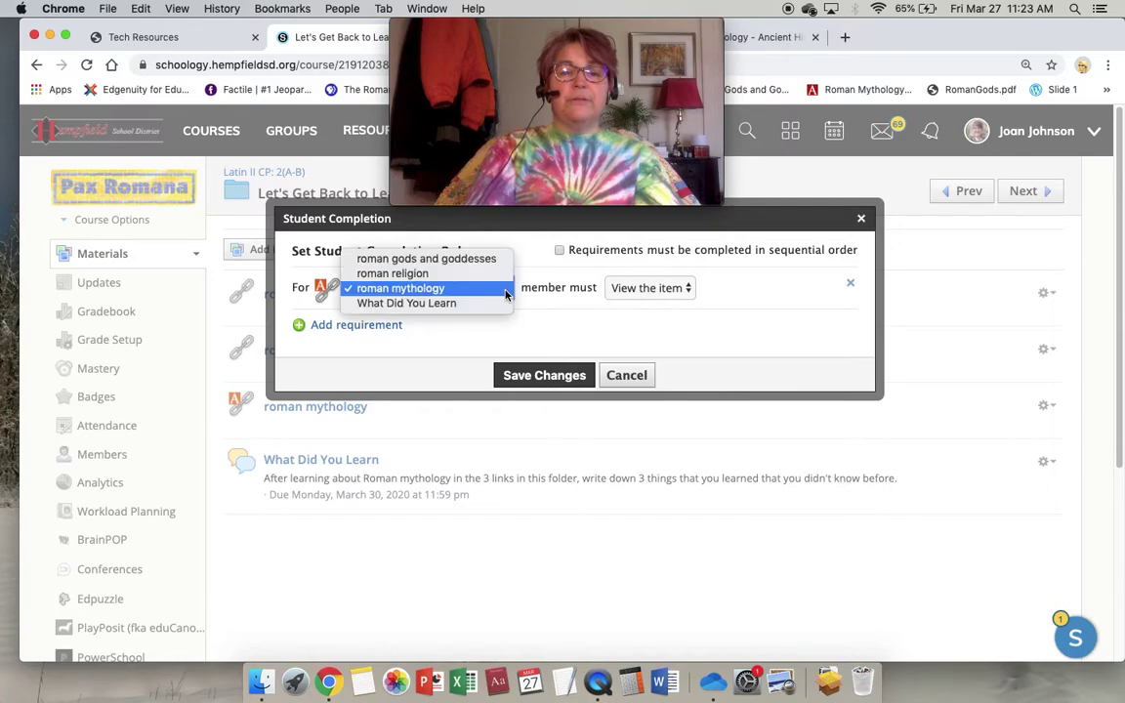
click(505, 259)
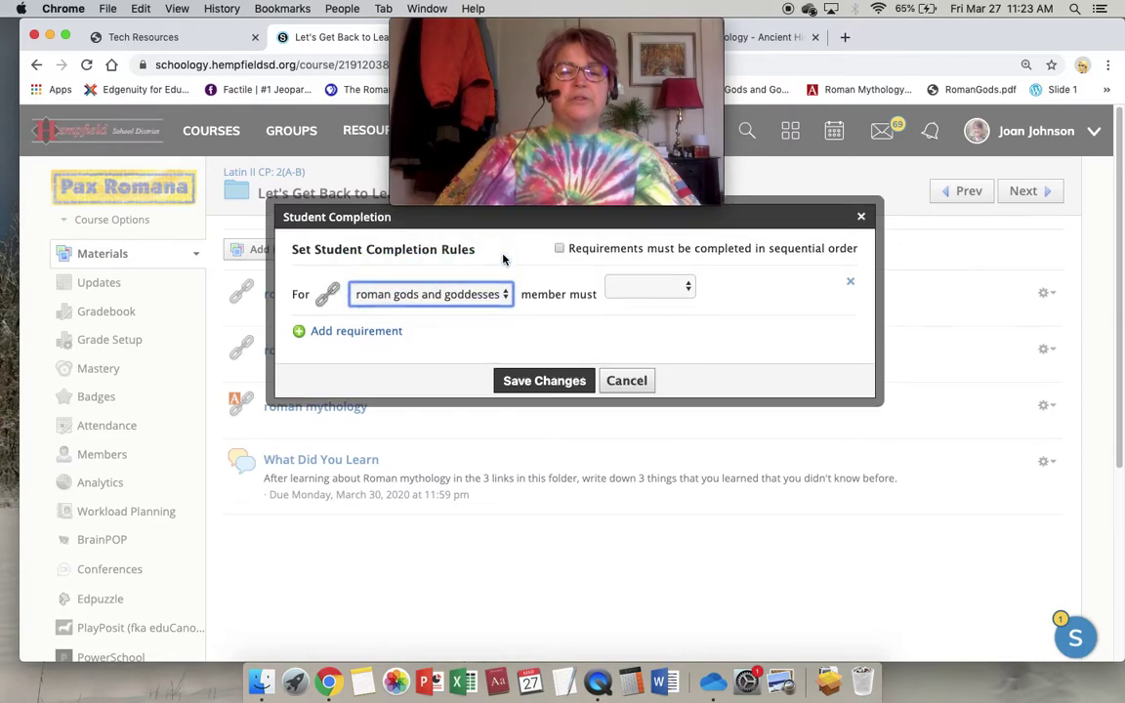
click(687, 286)
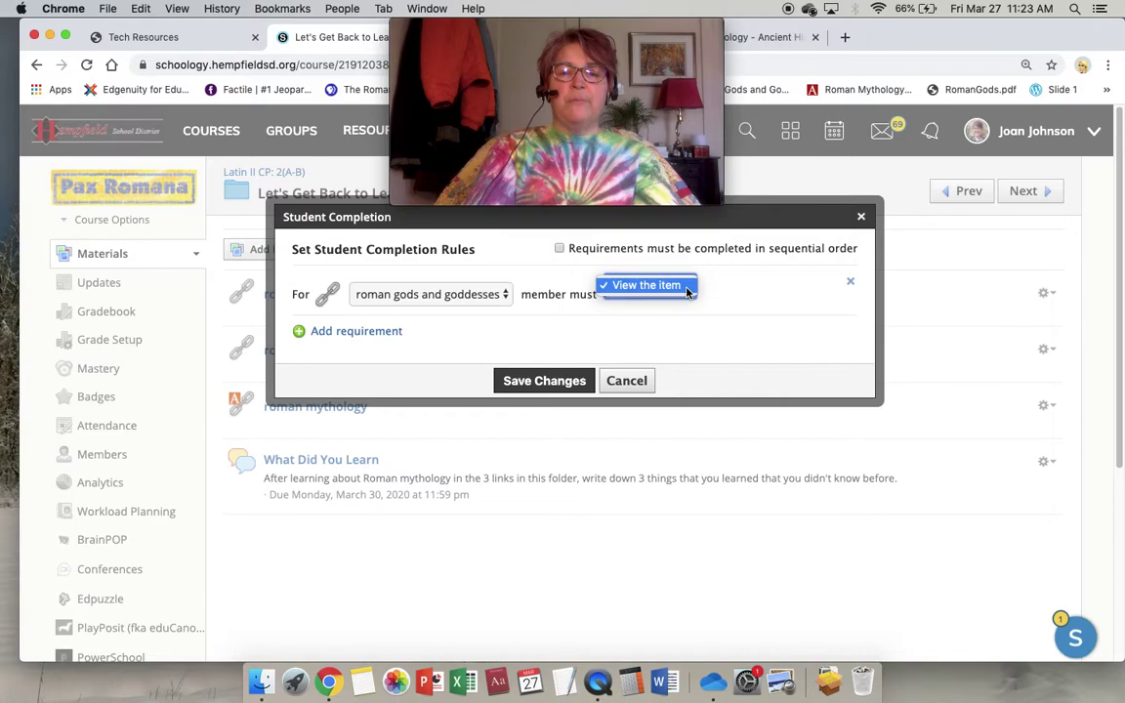
click(687, 286)
Add a second completion requirement that members must view the item for roman religion
click(303, 330)
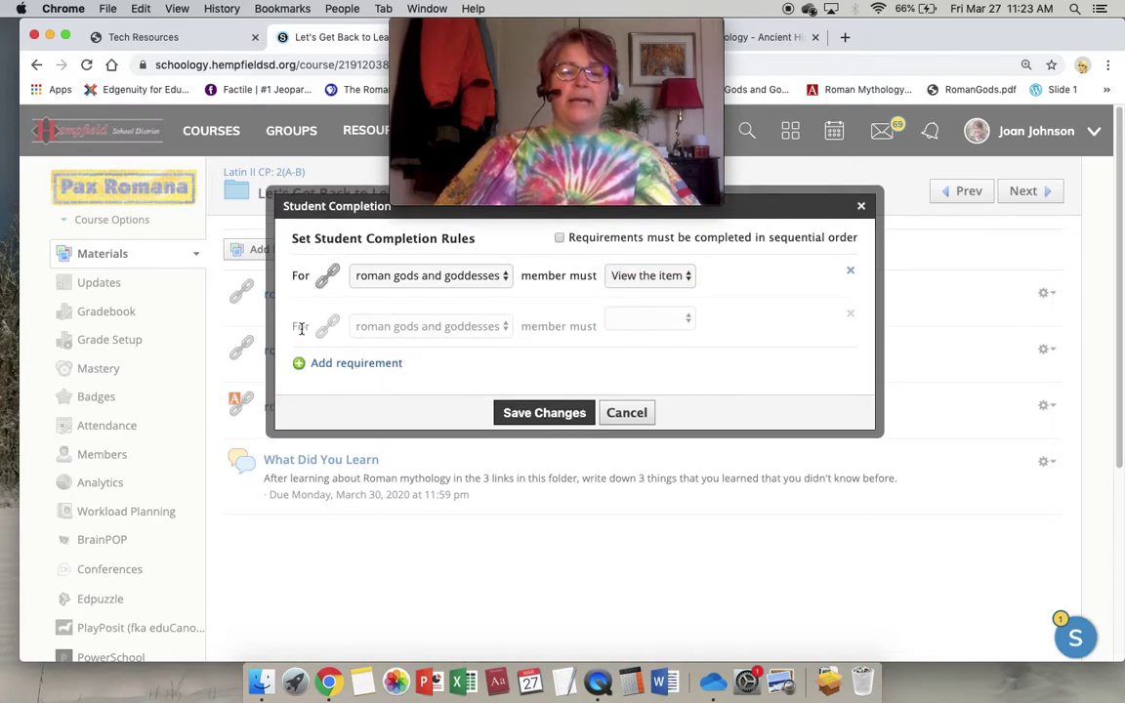
click(506, 330)
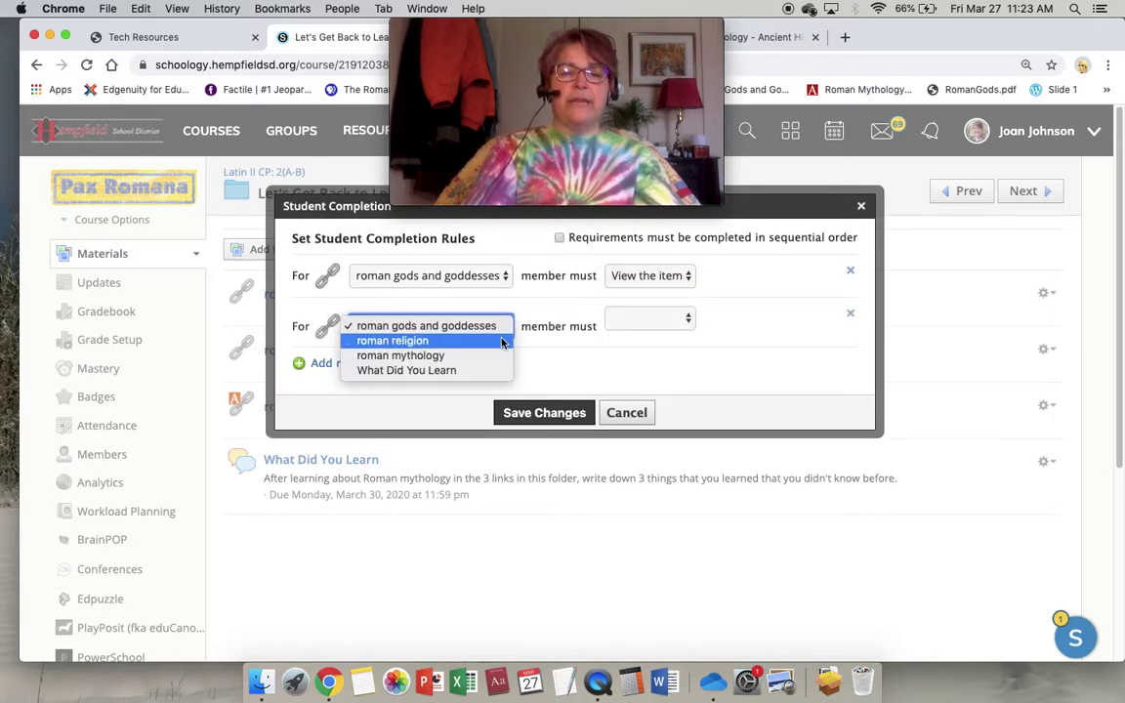
click(502, 342)
click(684, 318)
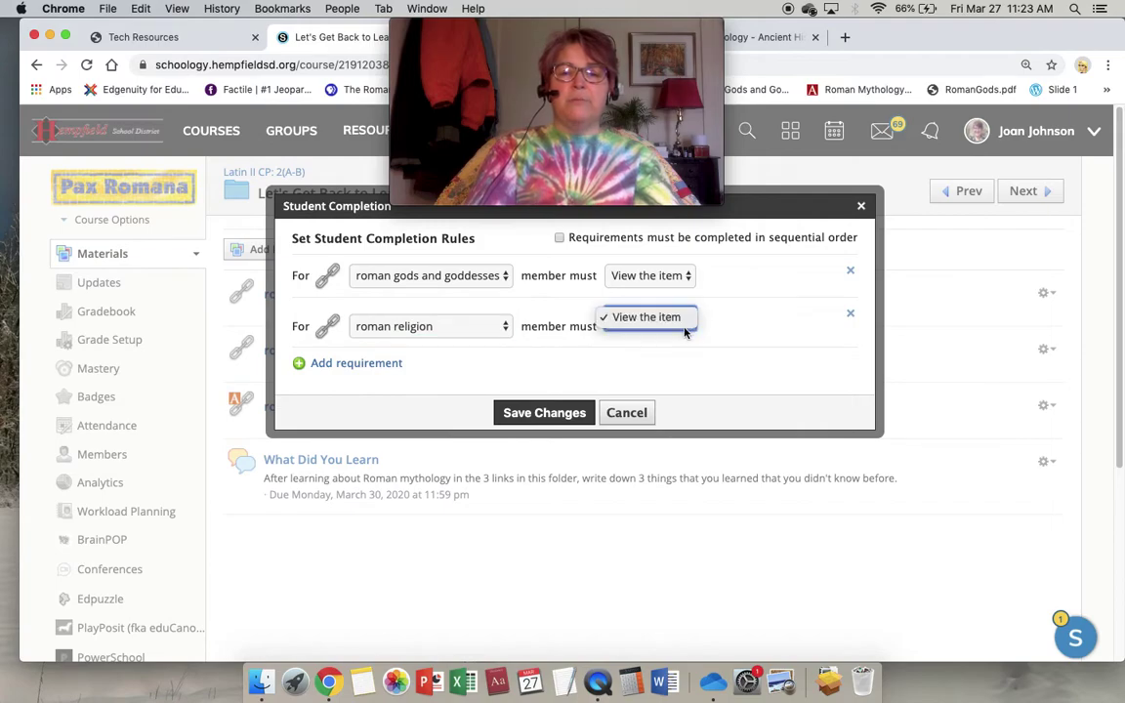
click(683, 318)
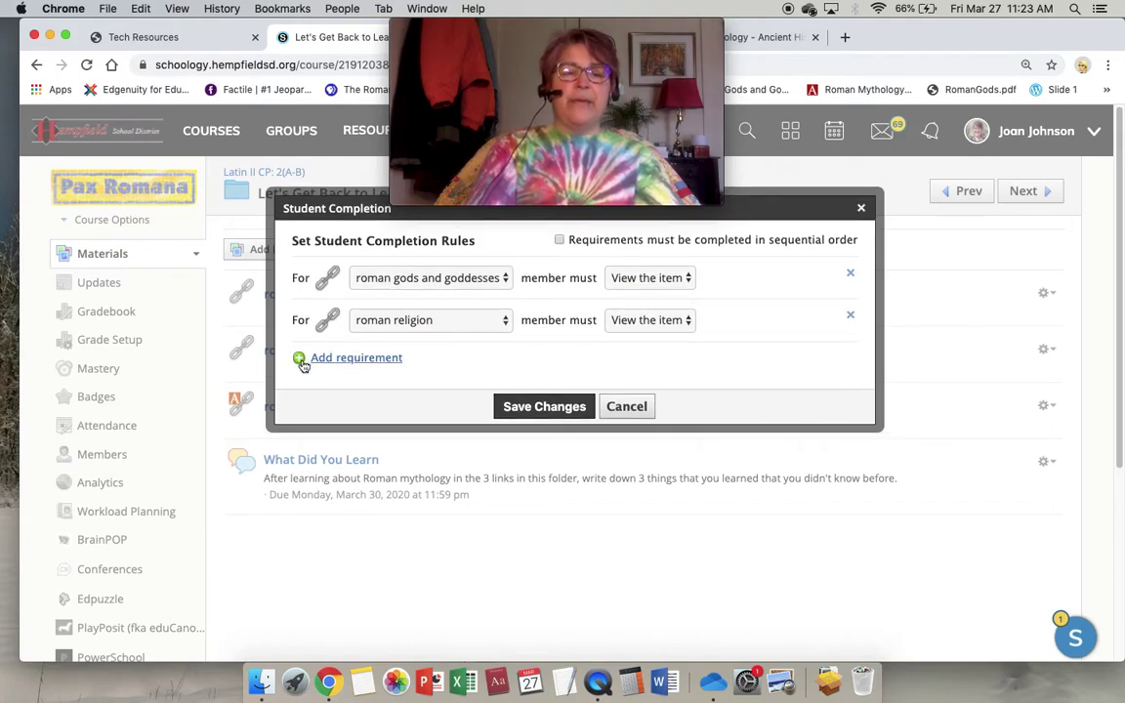
Add a third completion requirement that members must view the item for roman mythology
click(305, 362)
click(505, 359)
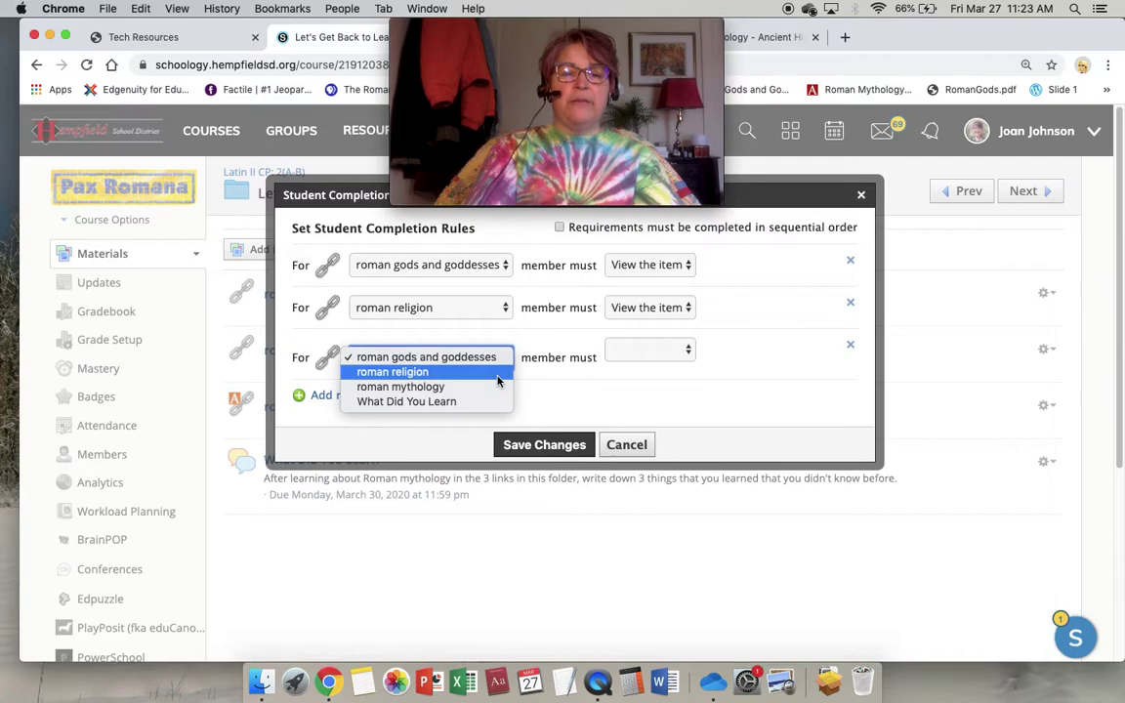
click(495, 388)
click(687, 351)
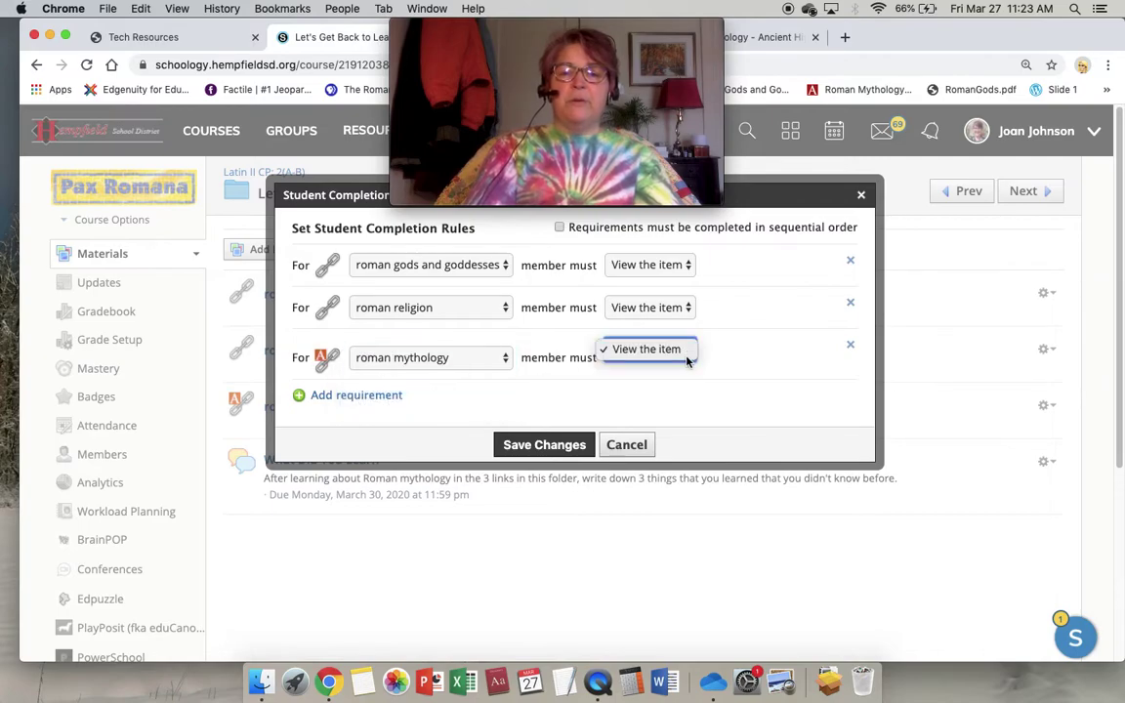
click(683, 350)
Add a requirement that members must post a comment/reply for What Did You Learn, and save the completion rules
click(370, 391)
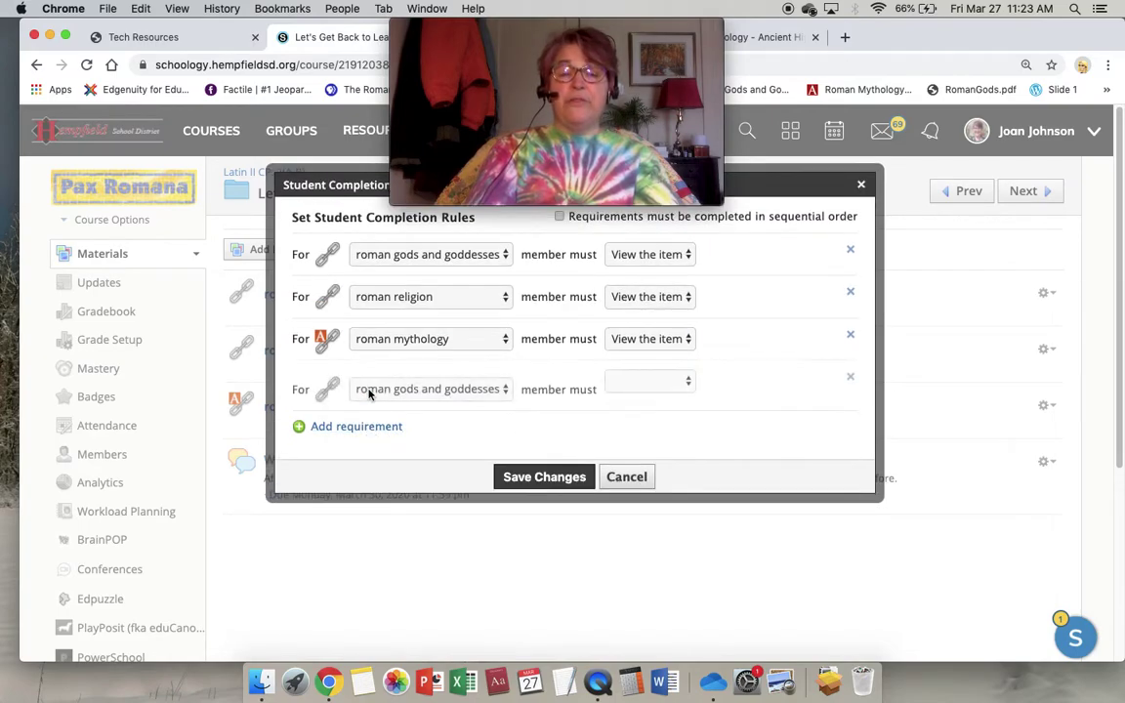
click(505, 389)
click(492, 433)
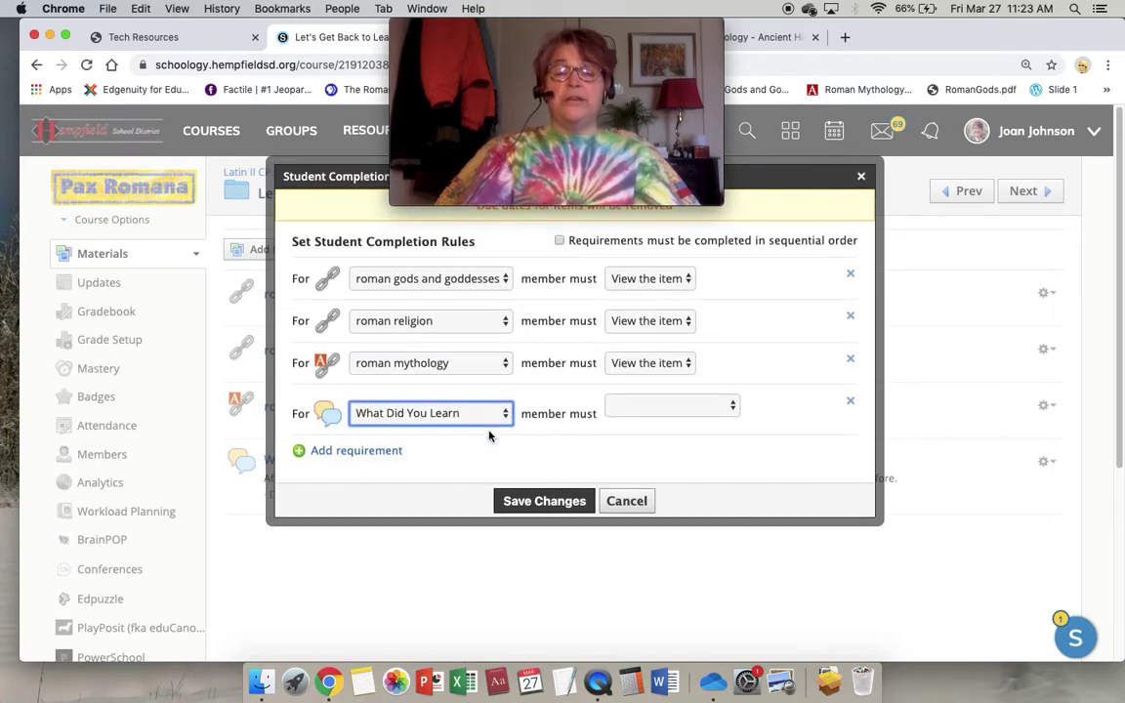
click(734, 413)
click(725, 421)
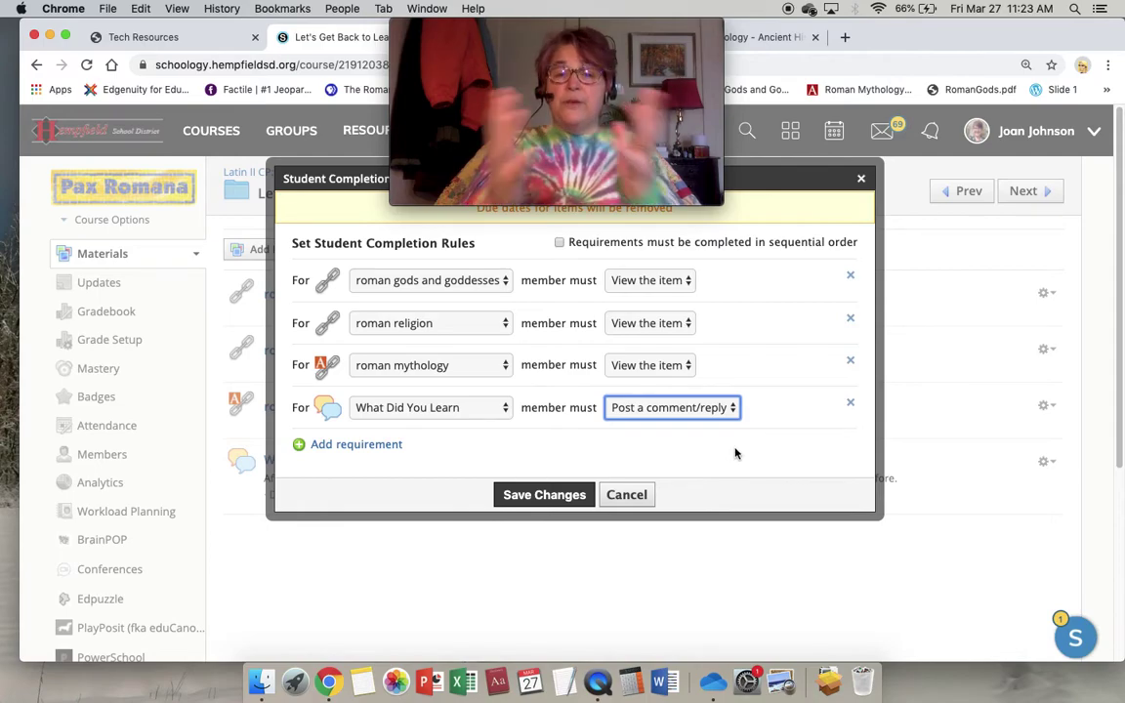
click(542, 495)
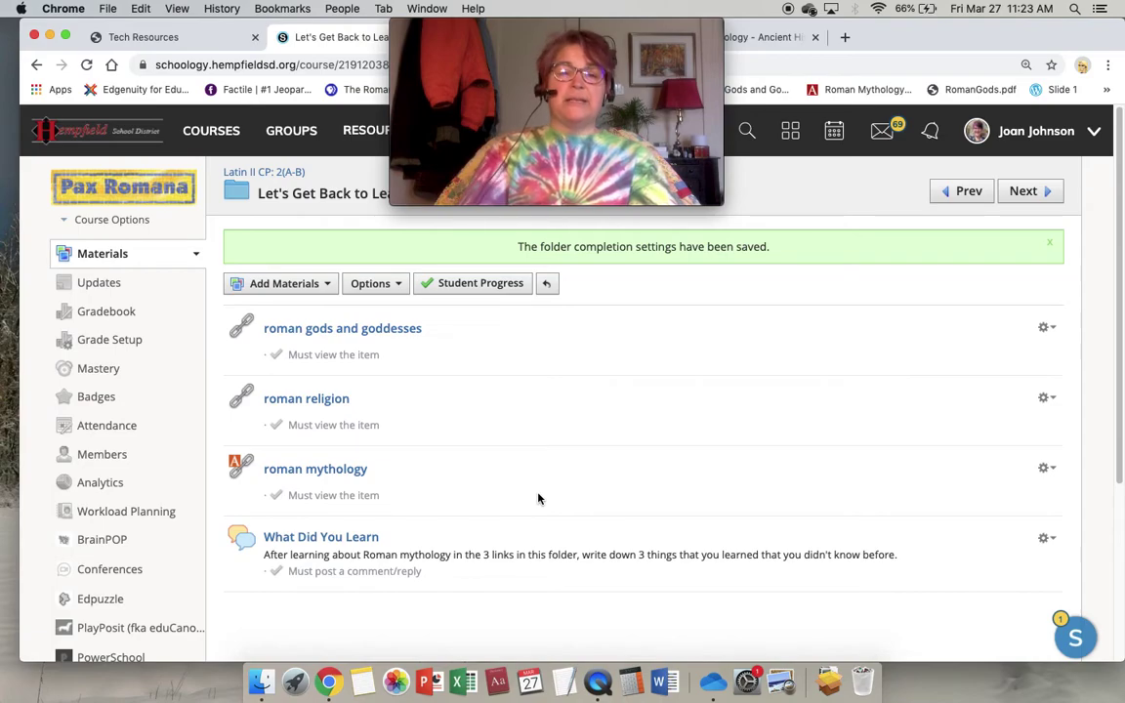
Check the "Let's Get Back to Learning!" folder in the Latin II CP: 2(A-B) course materials and view its student progress
scroll(504, 347, down, 1)
click(266, 171)
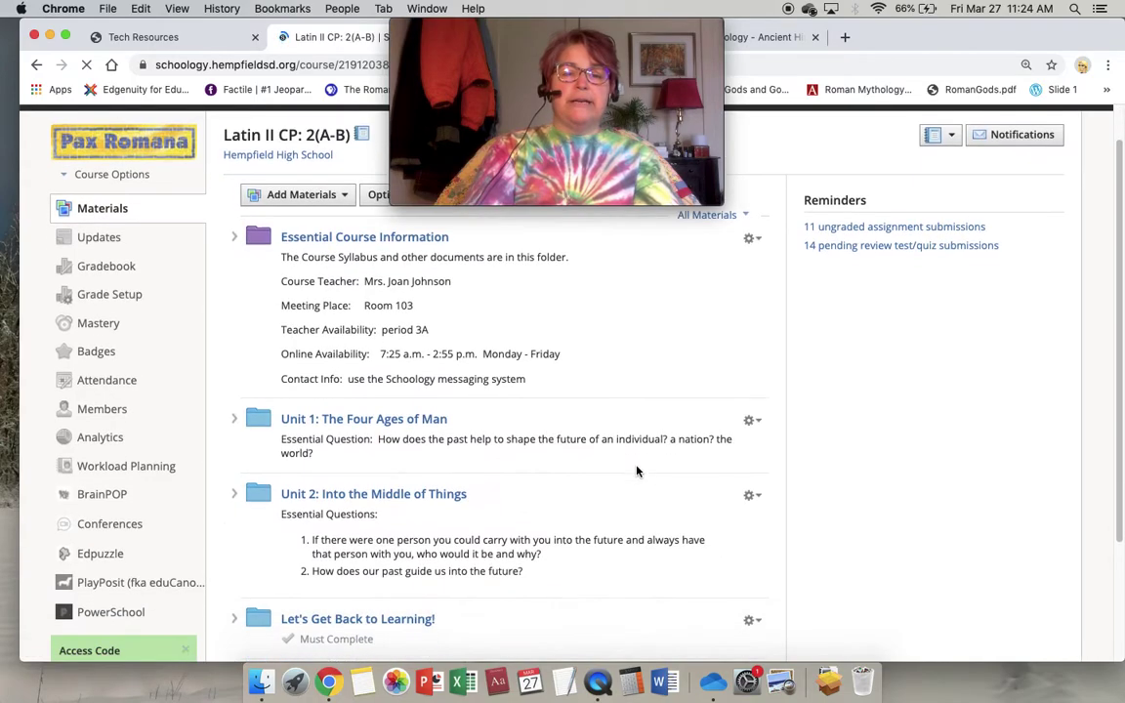
scroll(635, 469, down, 6)
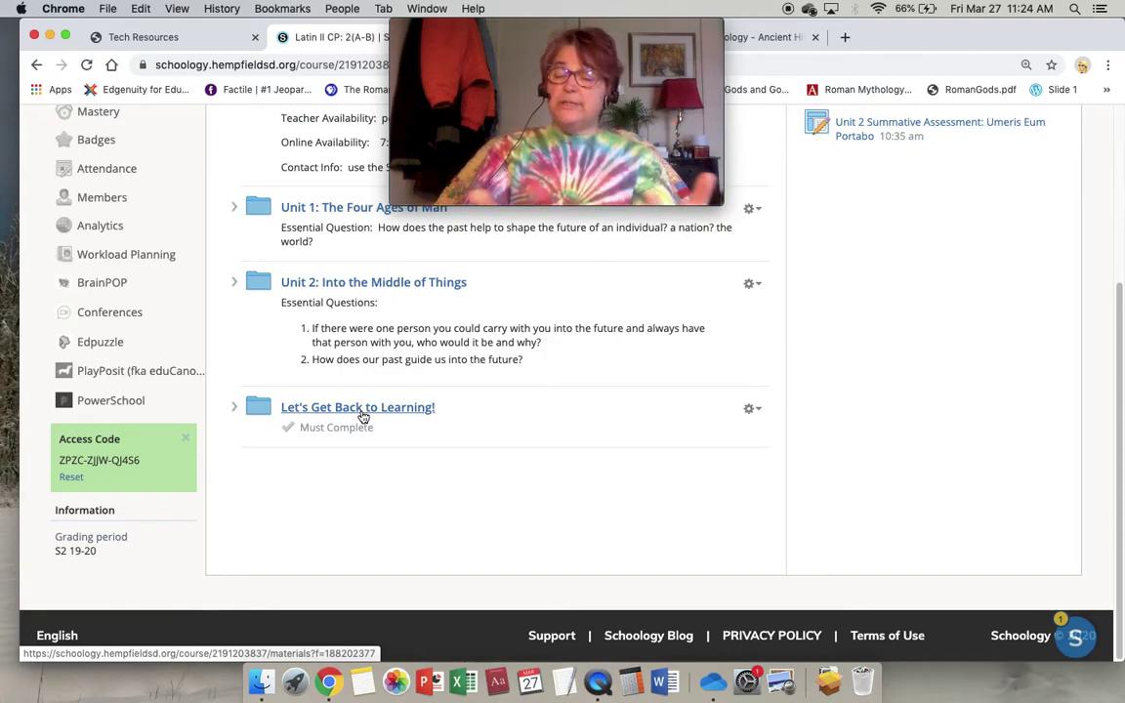
click(414, 415)
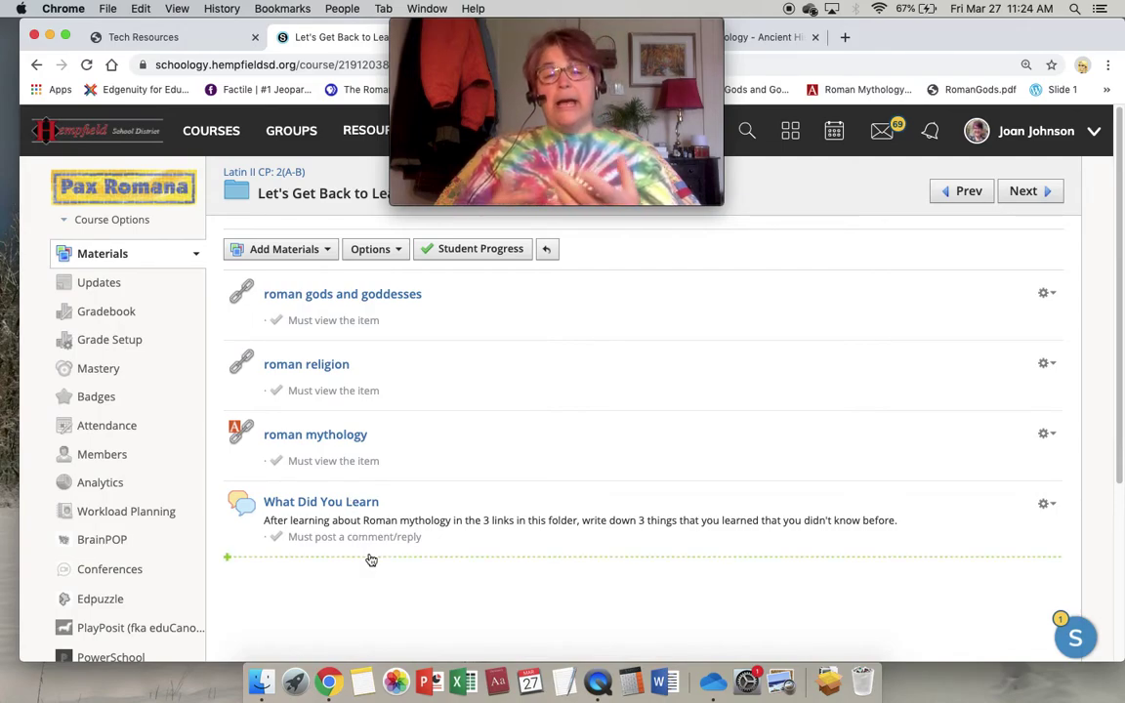
click(481, 252)
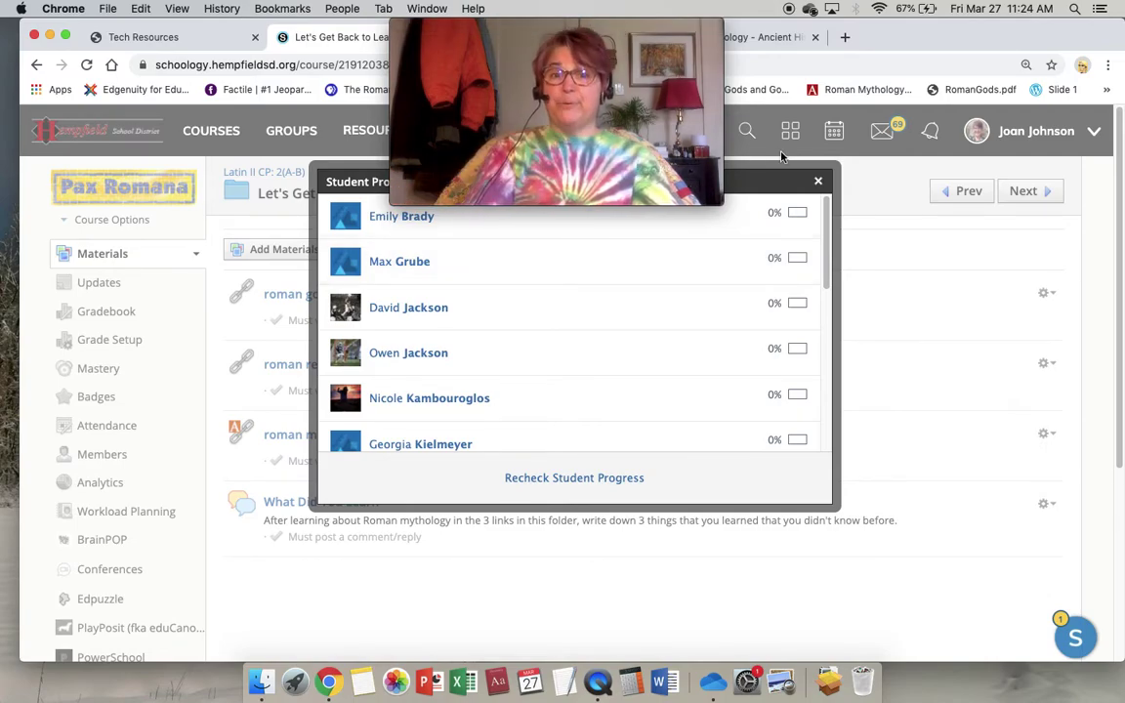
click(816, 179)
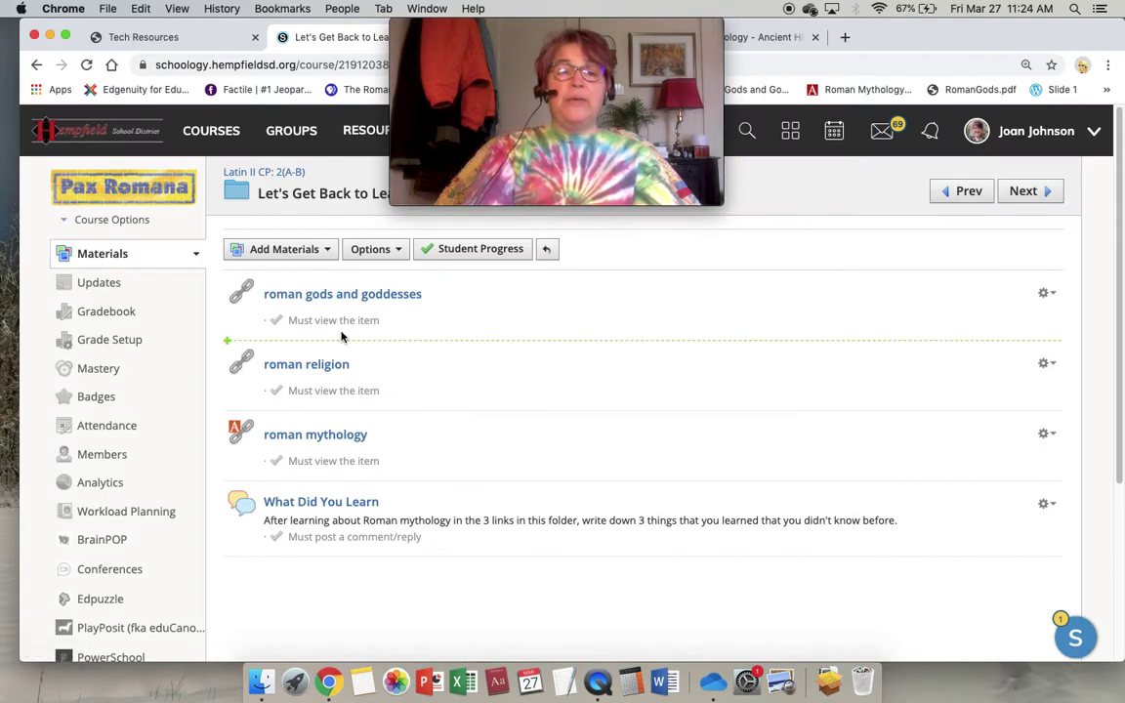